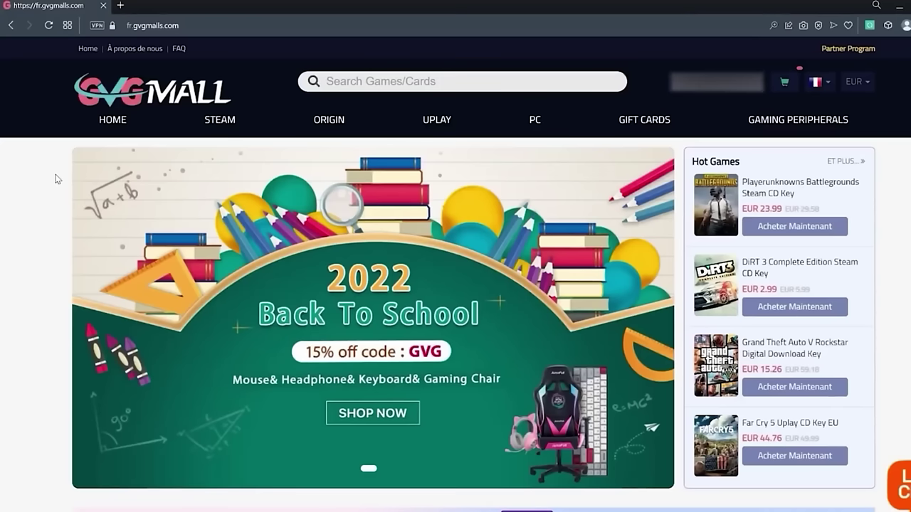
# Search the store for "windows 10 pro" and open the MS Windows 10 Pro OEM CD-KEY GLOBAL-Lifetime product page
pyautogui.write('w')
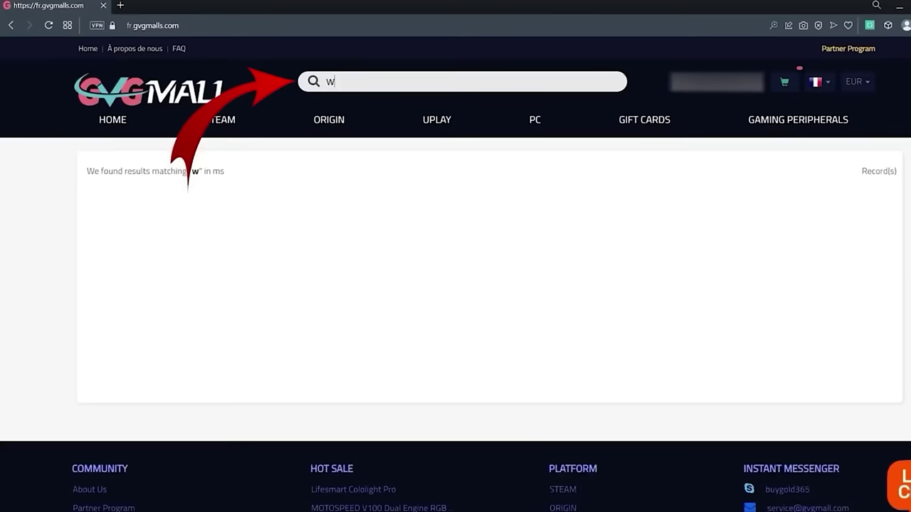
pyautogui.write('indo')
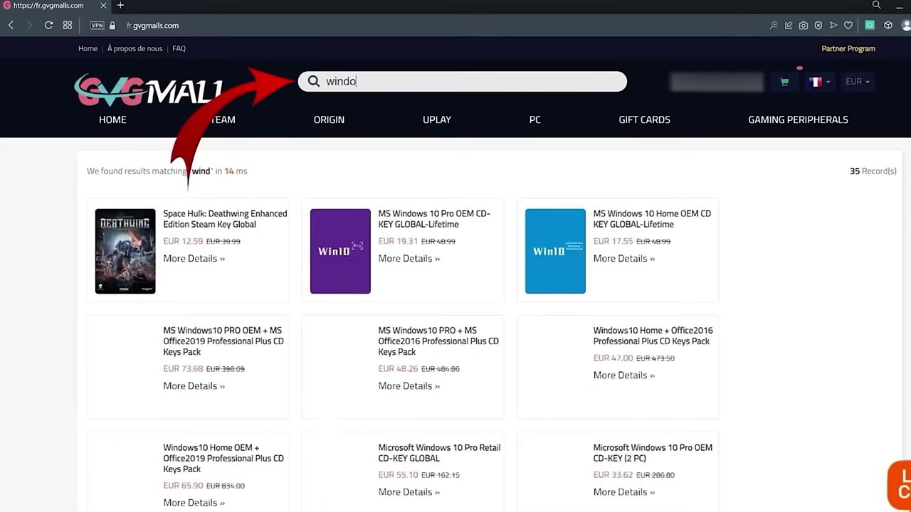
pyautogui.write('ws 10 pro')
pyautogui.press('Return')
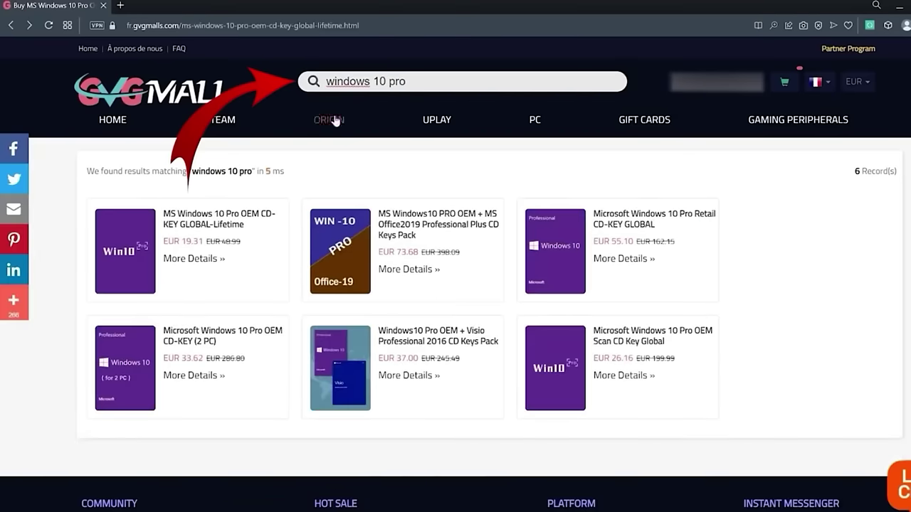
pyautogui.click(133, 259)
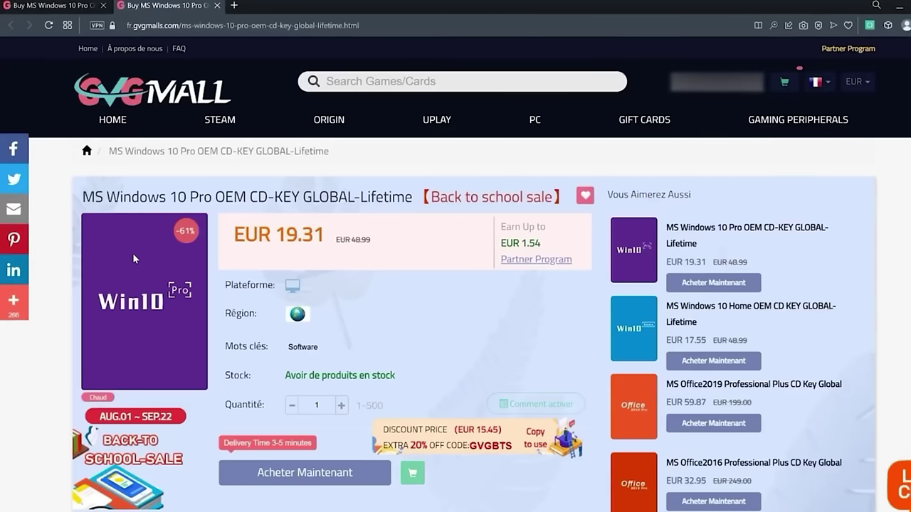
# Buy one MS Windows 10 Pro OEM key and apply the promotional code PAX at checkout
pyautogui.click(350, 474)
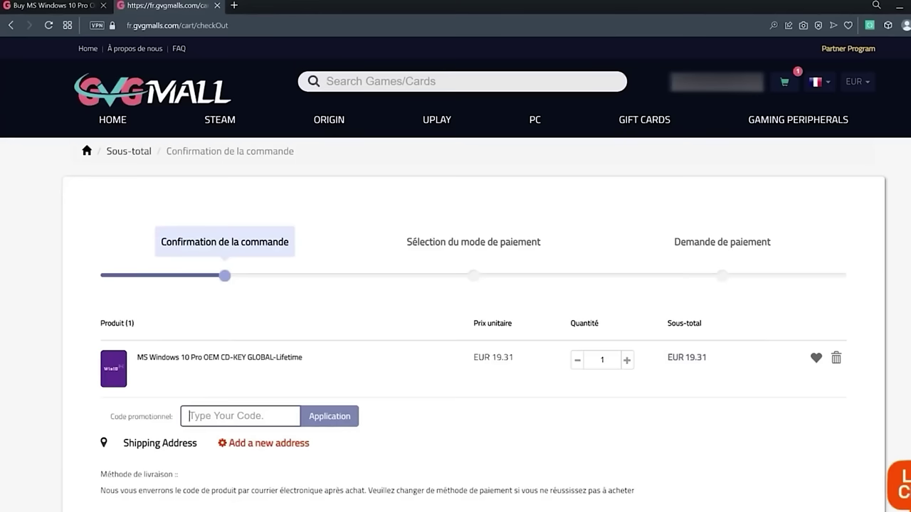
pyautogui.click(189, 417)
pyautogui.write('PAX')
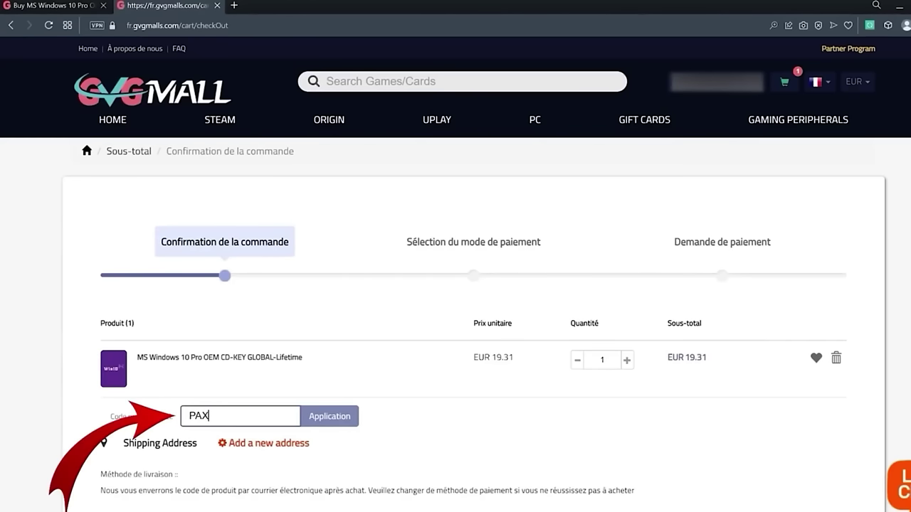
pyautogui.click(318, 424)
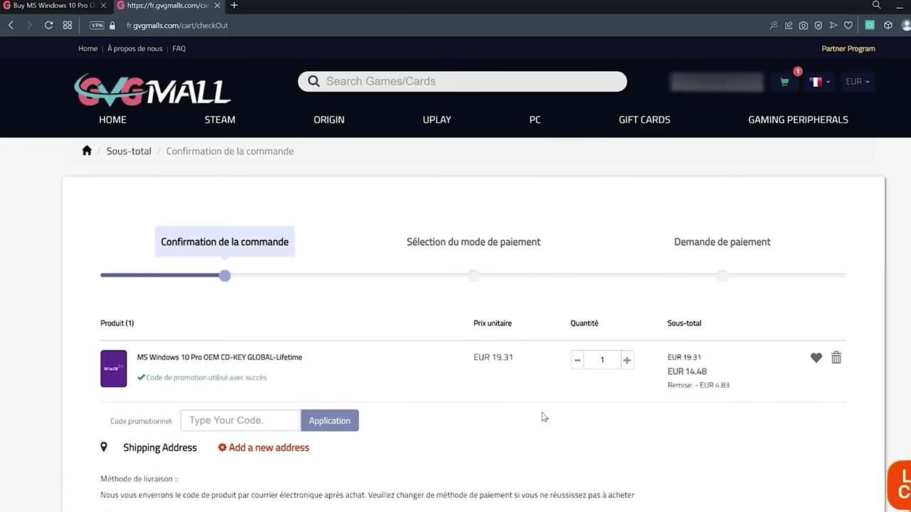
# Check the discounted subtotal and submit the order for the Windows 10 Pro key
pyautogui.moveTo(667, 353)
pyautogui.mouseDown()
pyautogui.moveTo(706, 374)
pyautogui.moveTo(688, 373)
pyautogui.moveTo(706, 374)
pyautogui.mouseUp()
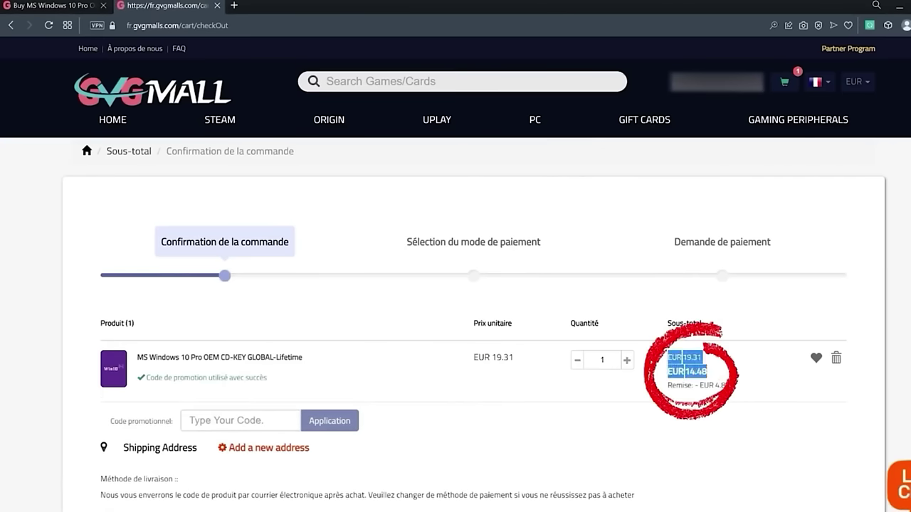
pyautogui.click(714, 376)
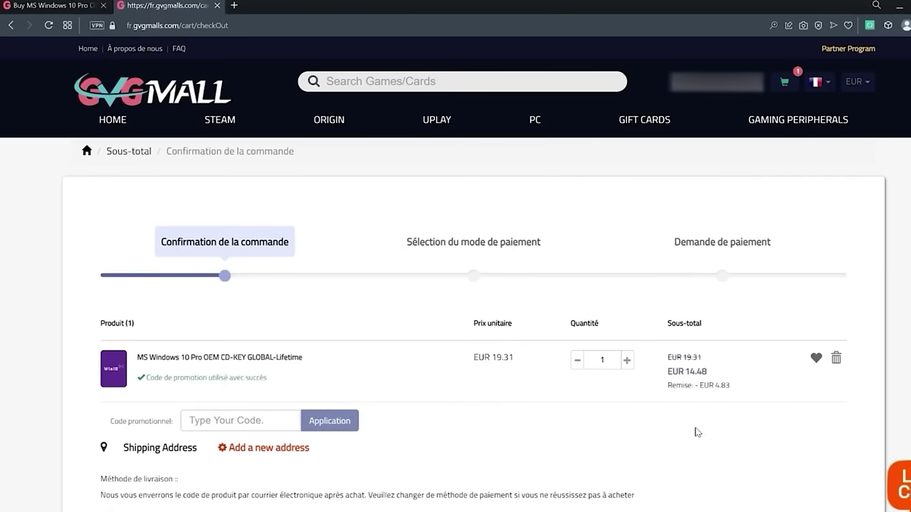
pyautogui.scroll(-3, 697, 432)
pyautogui.click(723, 422)
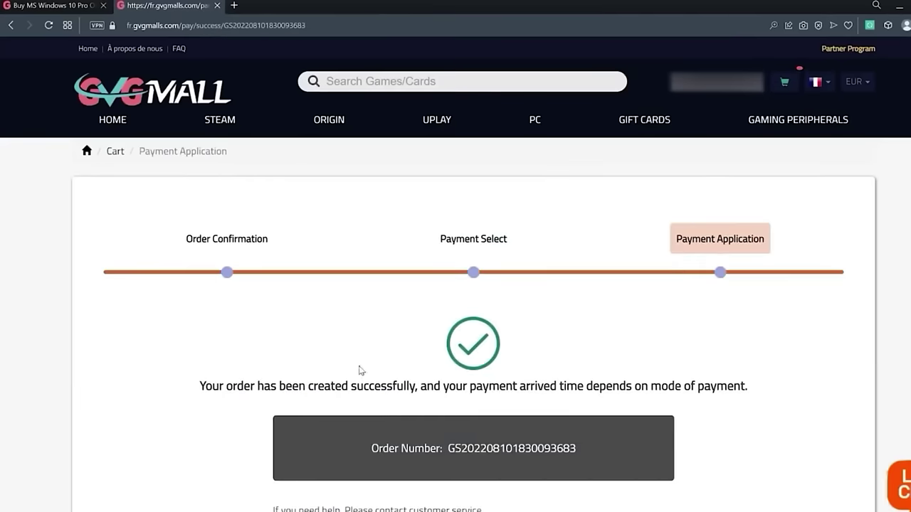
# Reveal the product key of the purchased Windows 10 Pro order and copy it
pyautogui.scroll(-2, 360, 369)
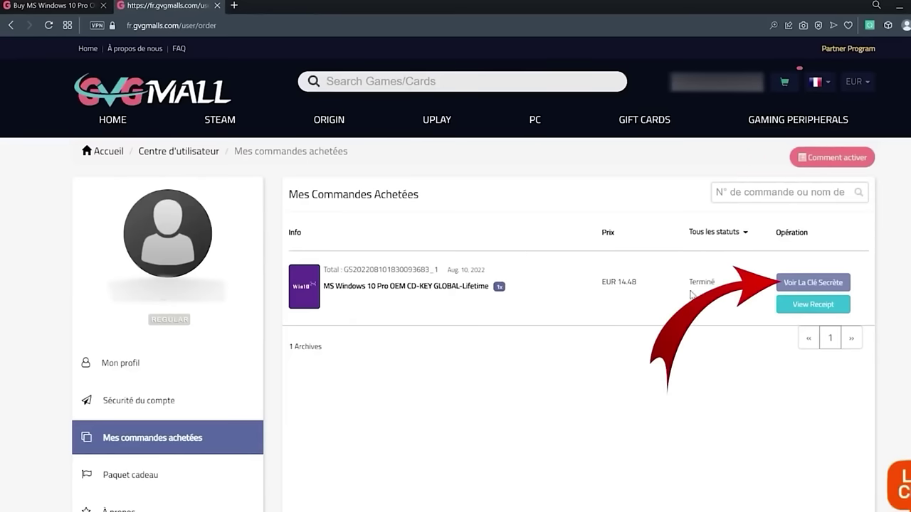
pyautogui.click(807, 285)
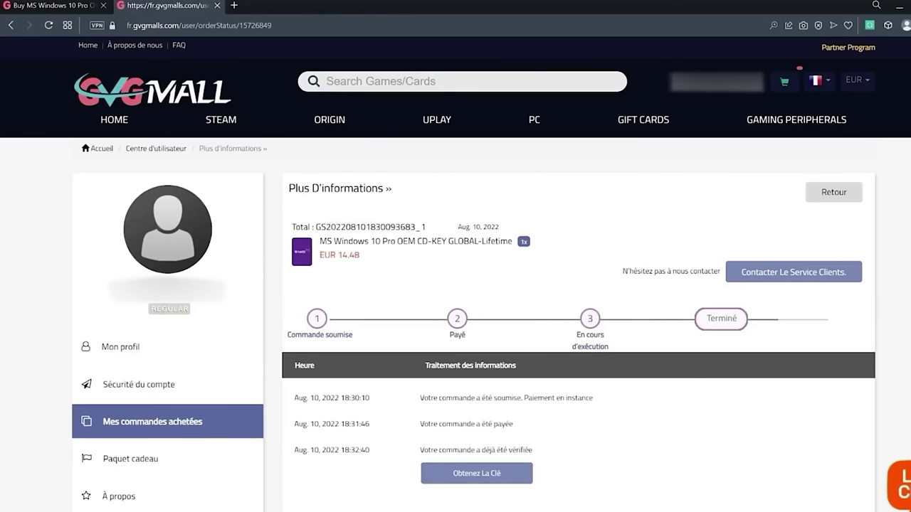
pyautogui.scroll(-1, 470, 420)
pyautogui.click(476, 416)
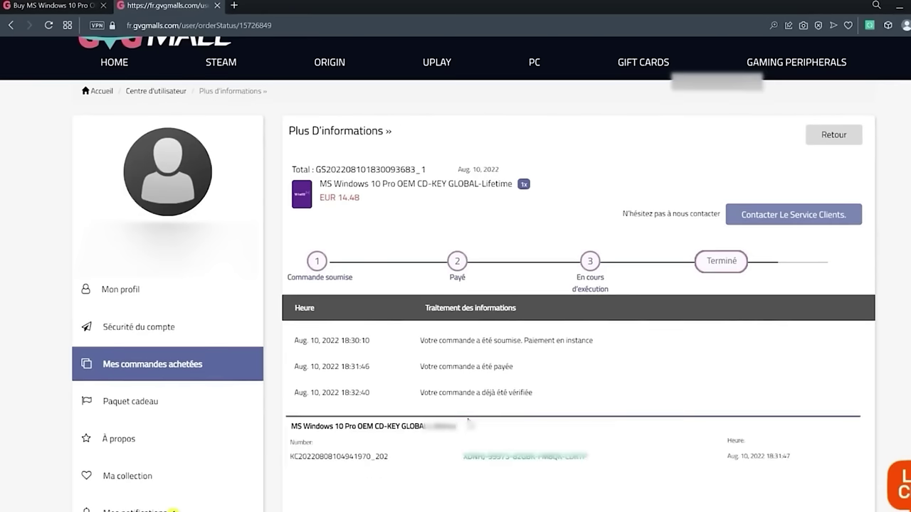
pyautogui.moveTo(595, 461); pyautogui.dragTo(422, 446)
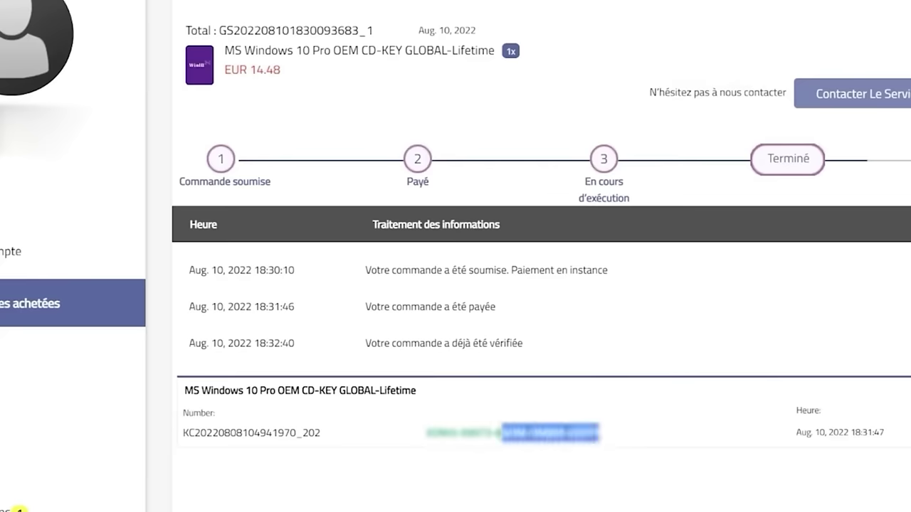
pyautogui.rightClick(446, 437)
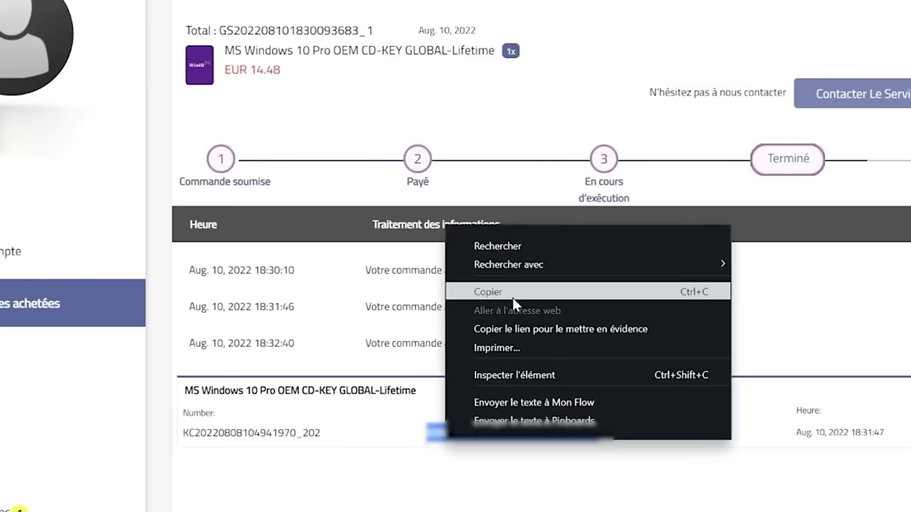
pyautogui.click(513, 294)
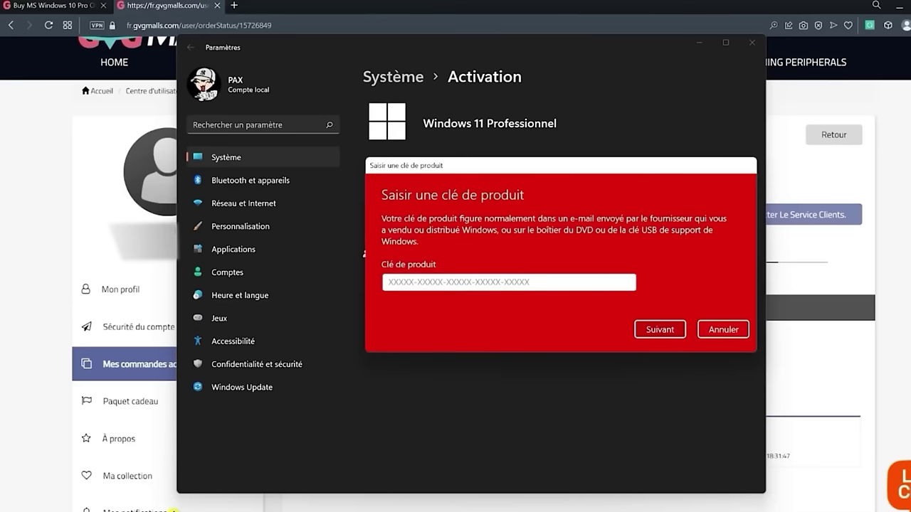
# Paste the product key into the Windows activation dialog and continue with the activation
pyautogui.rightClick(442, 285)
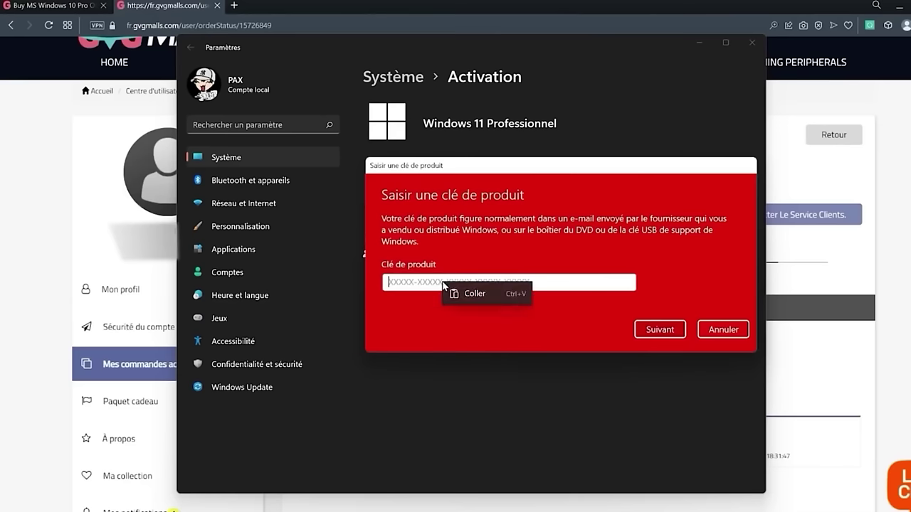
pyautogui.click(473, 294)
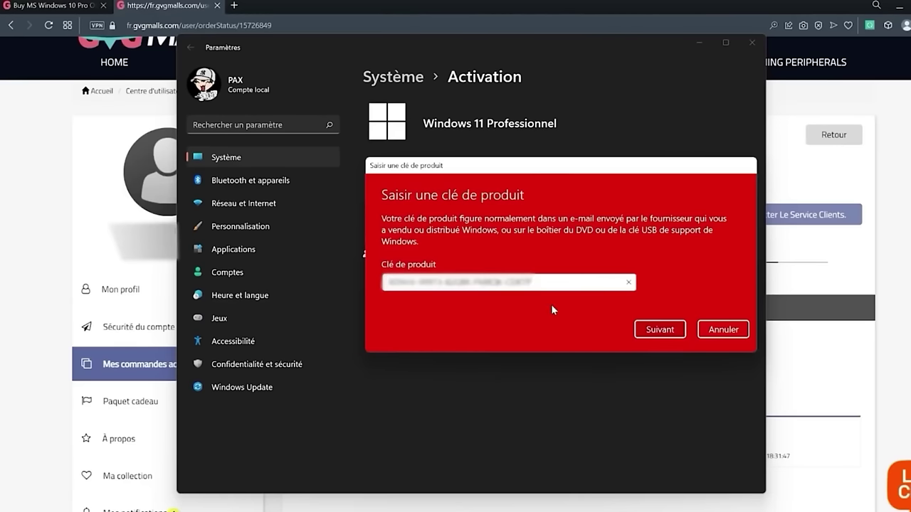
pyautogui.click(658, 329)
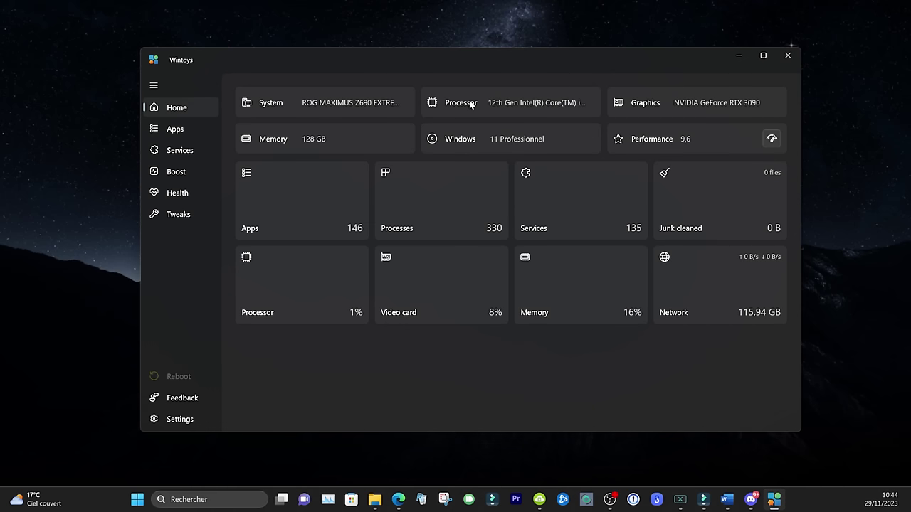
# In Wintoys, inspect the processor, system, graphics, Windows and performance details on the home overview
pyautogui.moveTo(502, 107)
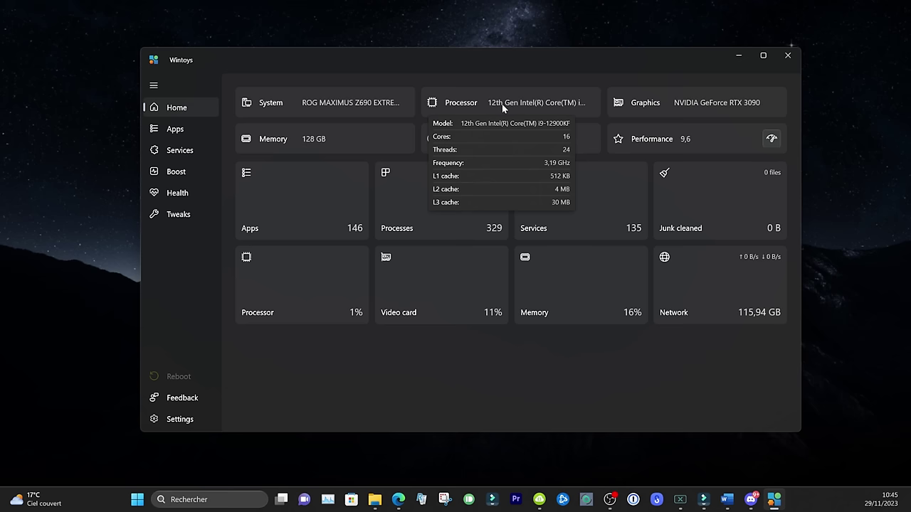
pyautogui.moveTo(347, 104)
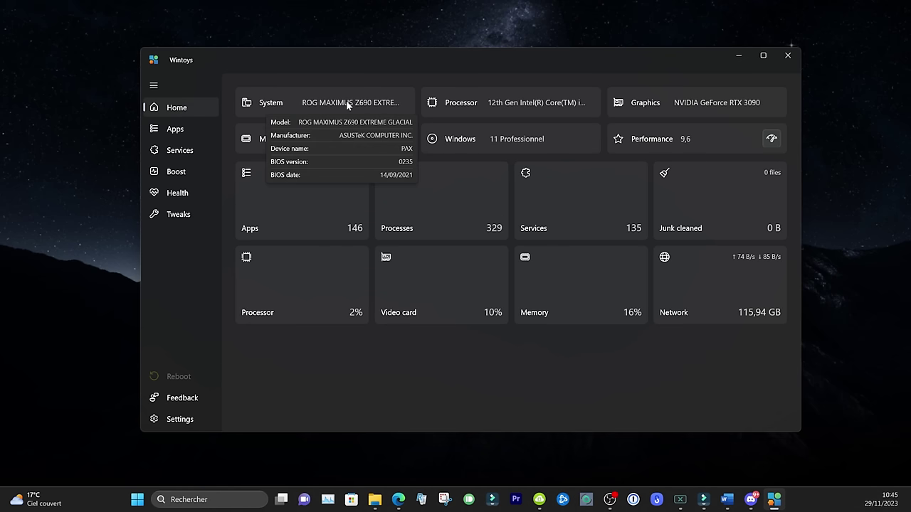
pyautogui.moveTo(702, 105)
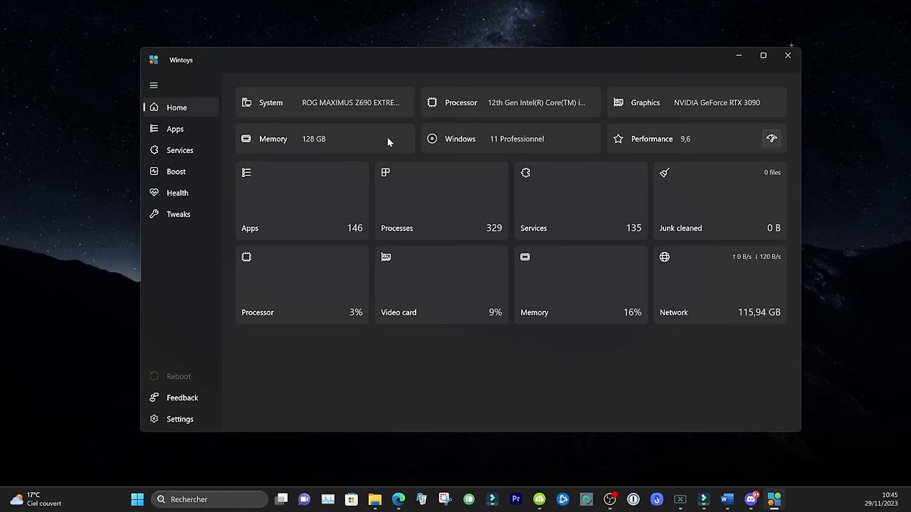
pyautogui.moveTo(505, 141)
pyautogui.moveTo(684, 141)
# Show the installed apps, look through the list and check the available app filter options
pyautogui.click(192, 129)
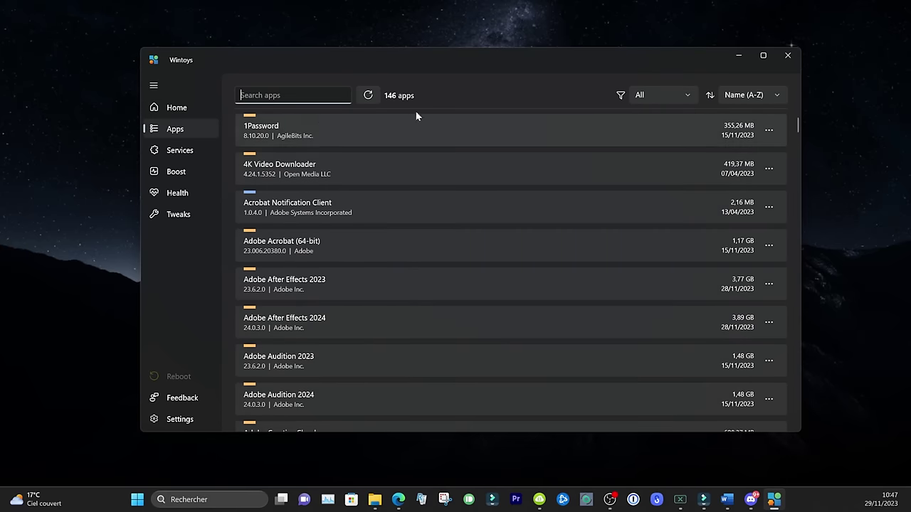
pyautogui.scroll(-5, 534, 277)
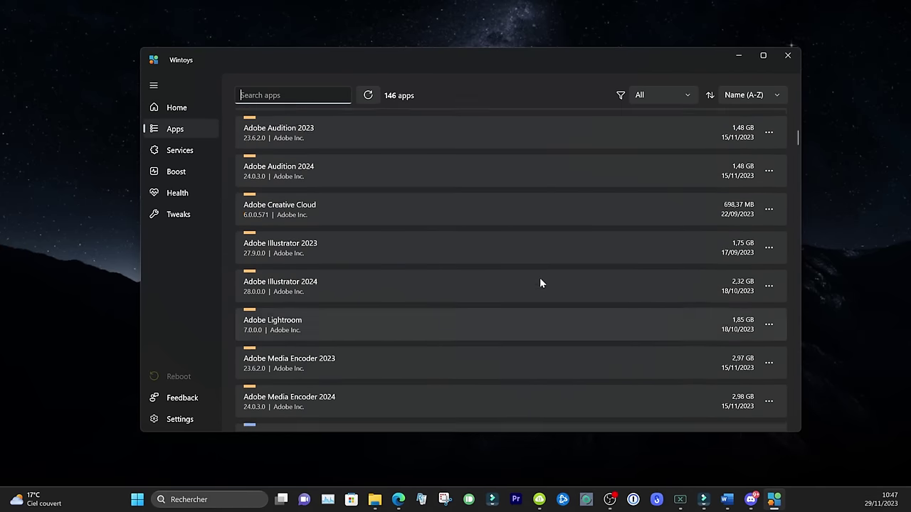
pyautogui.click(682, 96)
pyautogui.click(683, 99)
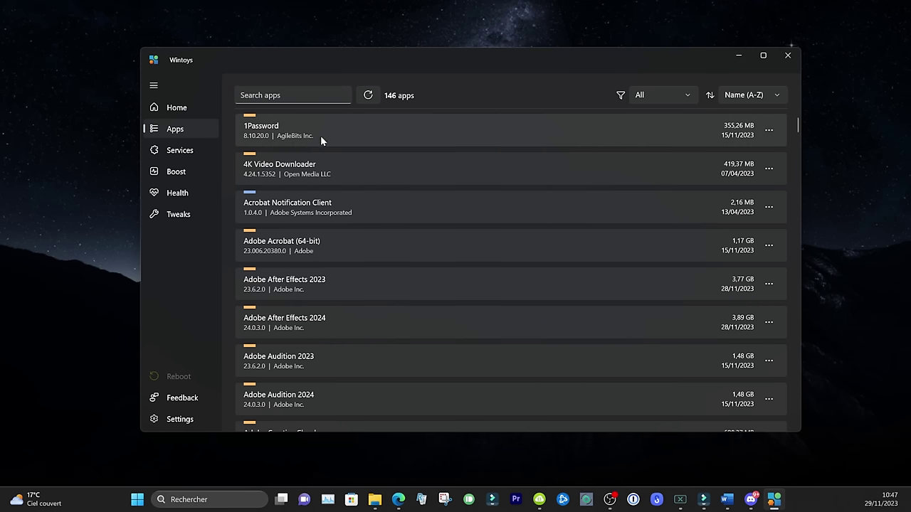
# Browse 1Password's installation folder from the apps list, widen the folder window to view its contents, and close it
pyautogui.click(769, 131)
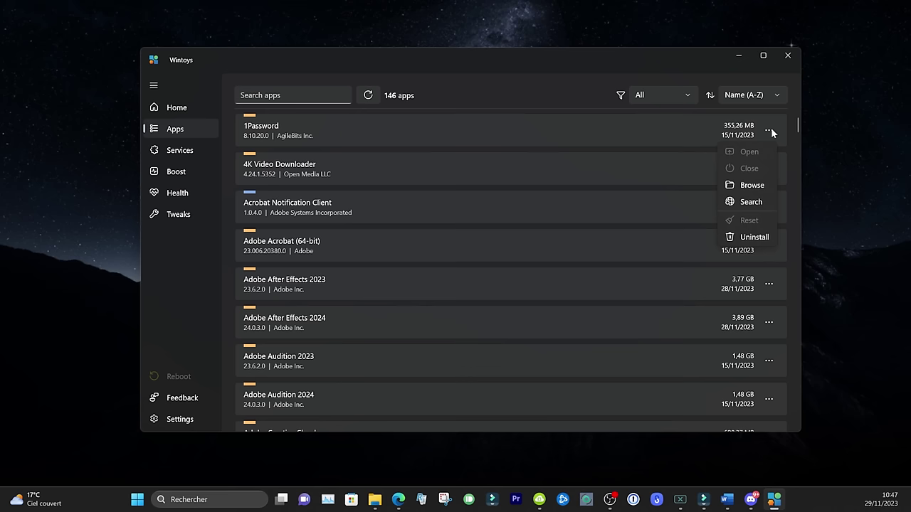
pyautogui.click(754, 185)
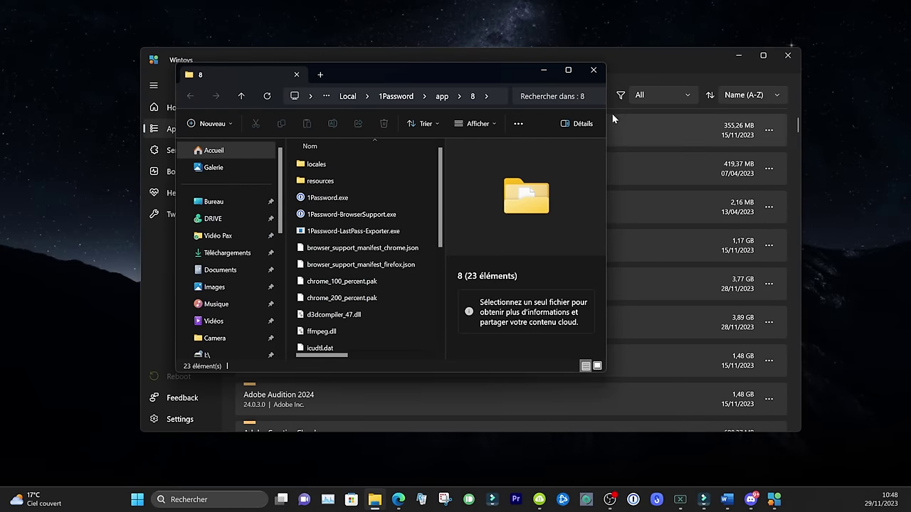
pyautogui.moveTo(605, 123); pyautogui.dragTo(846, 125)
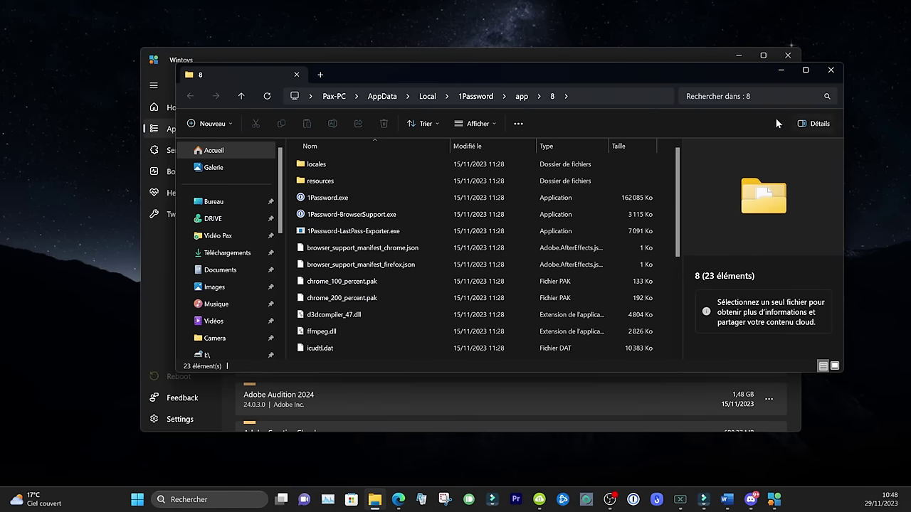
pyautogui.click(836, 72)
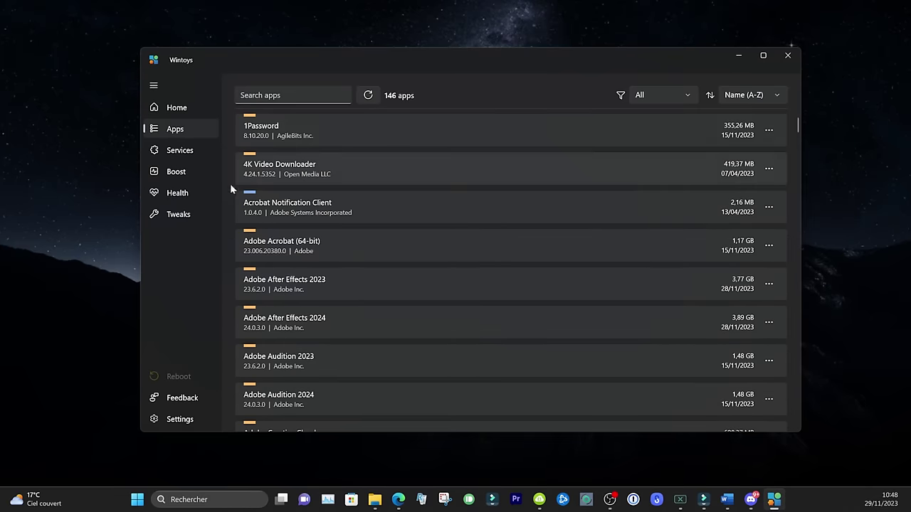
# Look up 4K Video Downloader on the web from its app entry, view its website, and close the browser
pyautogui.click(767, 169)
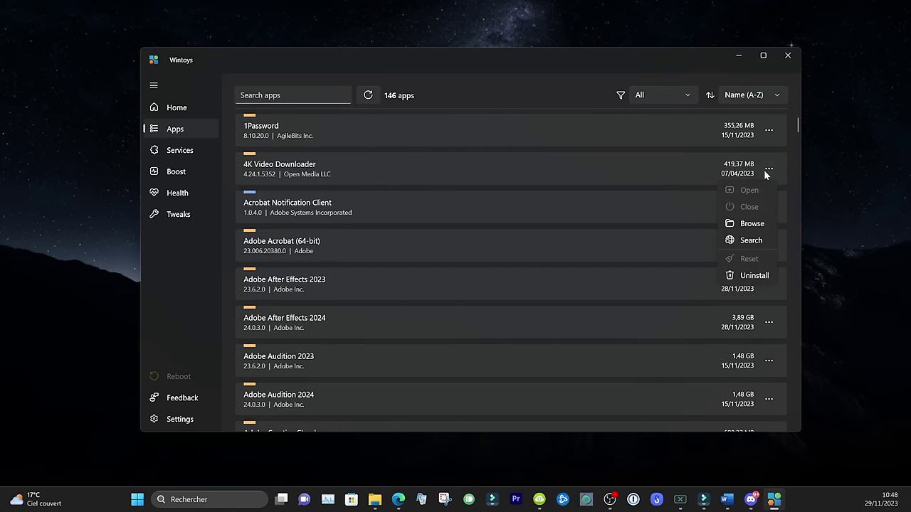
pyautogui.click(750, 242)
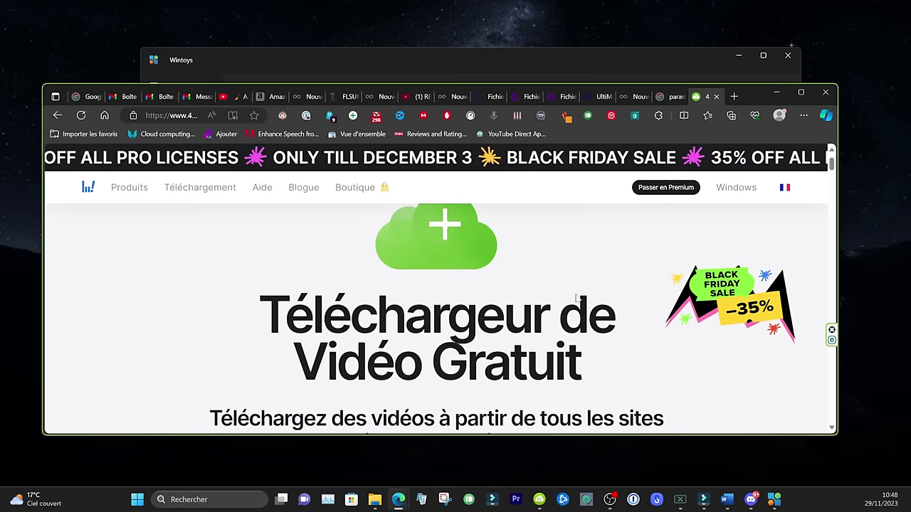
pyautogui.scroll(-5, 576, 303)
pyautogui.scroll(3, 573, 305)
pyautogui.click(355, 339)
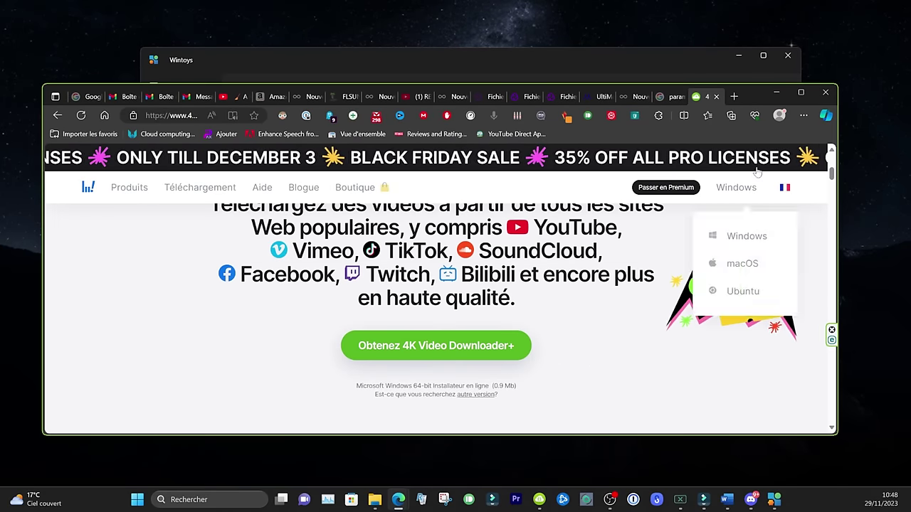
pyautogui.hotkey('alt', 'F4')
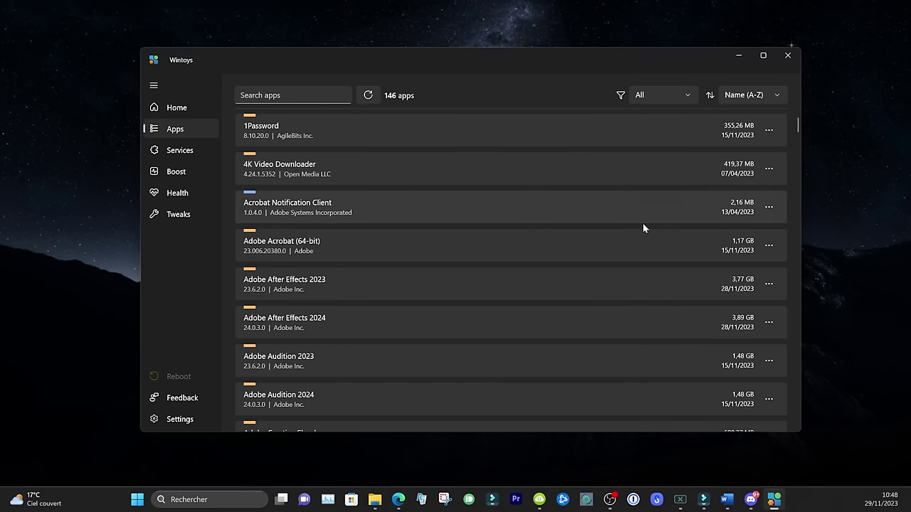
# Find Autodesk Fusion 360 in the apps list, check its available actions including Uninstall, and refresh the list
pyautogui.scroll(-10, 644, 231)
pyautogui.scroll(-5, 647, 270)
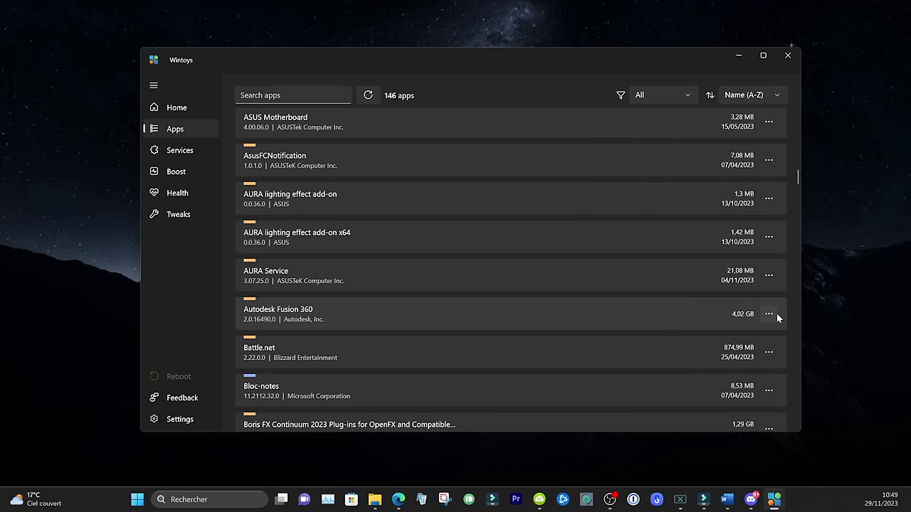
pyautogui.click(769, 314)
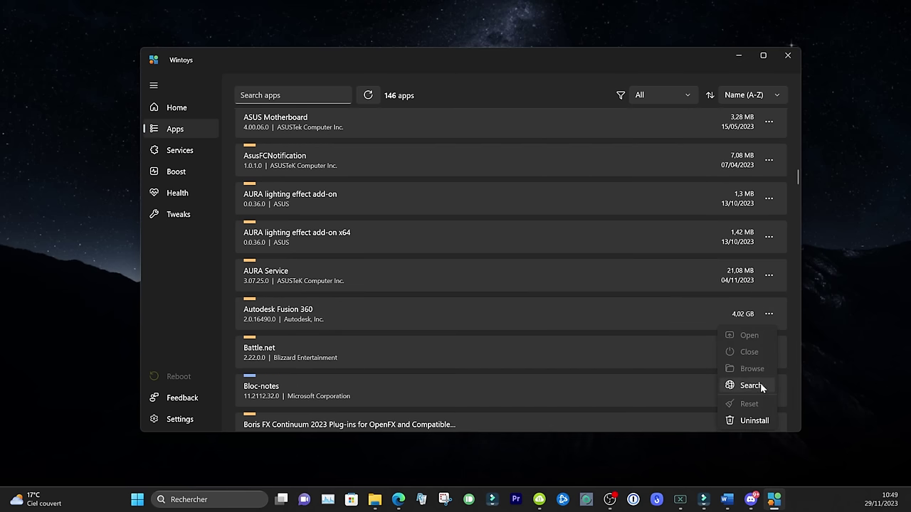
pyautogui.click(753, 421)
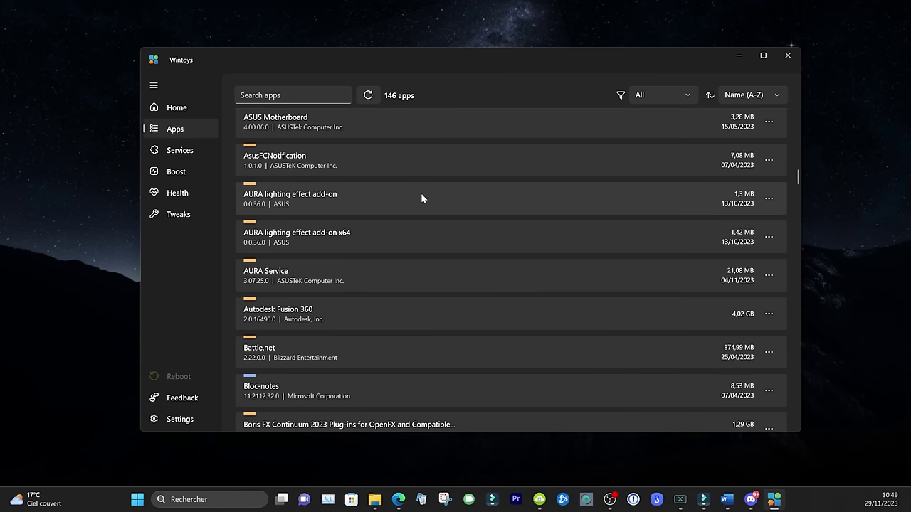
pyautogui.click(368, 95)
# Show the running Windows services, check the information for the first service, and look through the list
pyautogui.click(200, 150)
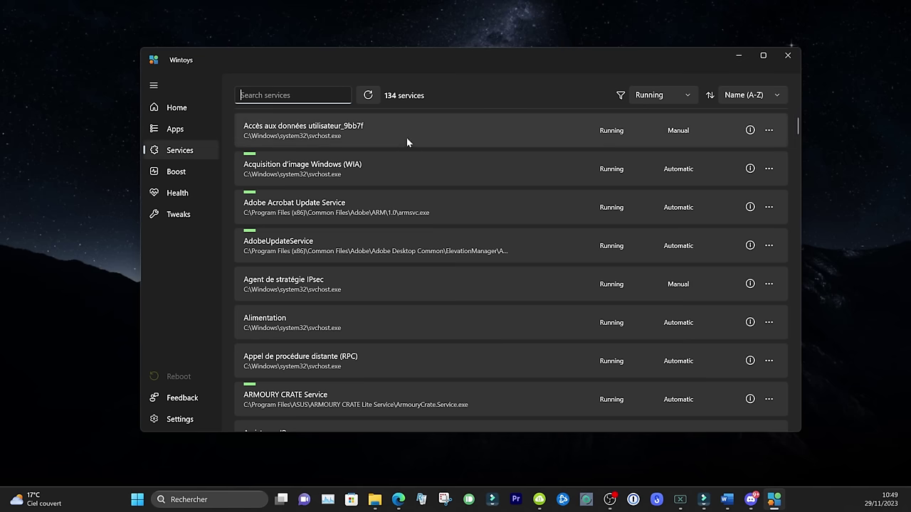
pyautogui.click(749, 131)
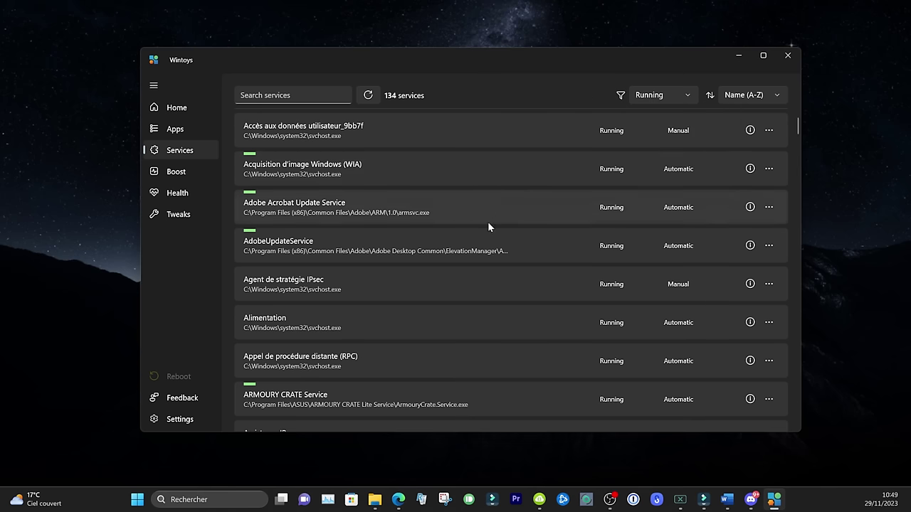
pyautogui.scroll(-10, 488, 227)
pyautogui.scroll(-5, 495, 249)
pyautogui.scroll(15, 496, 246)
# Browse the file location of the first listed service, view its System32 folder, and close the folder window
pyautogui.click(770, 131)
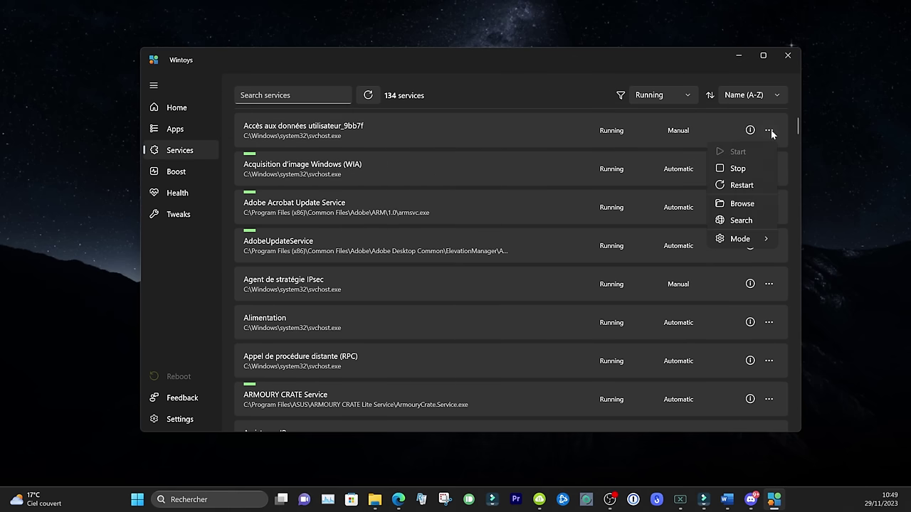
pyautogui.click(742, 205)
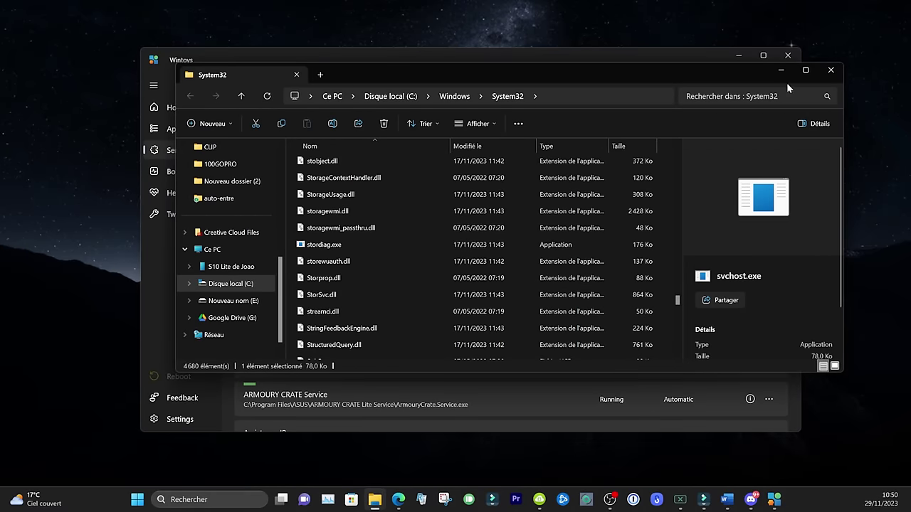
pyautogui.click(825, 72)
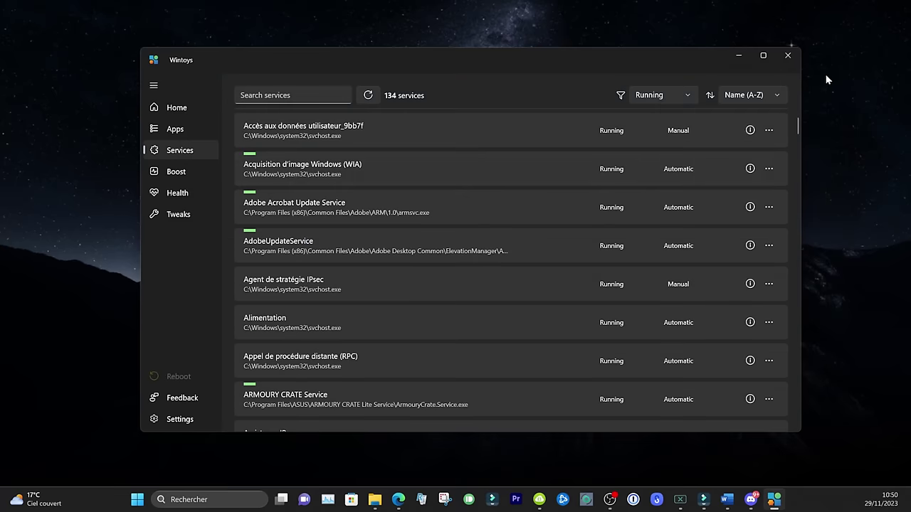
# Check the startup mode choices for Adobe Acrobat Update Service, dismiss them, and show the Boost page
pyautogui.click(766, 207)
pyautogui.moveTo(756, 320)
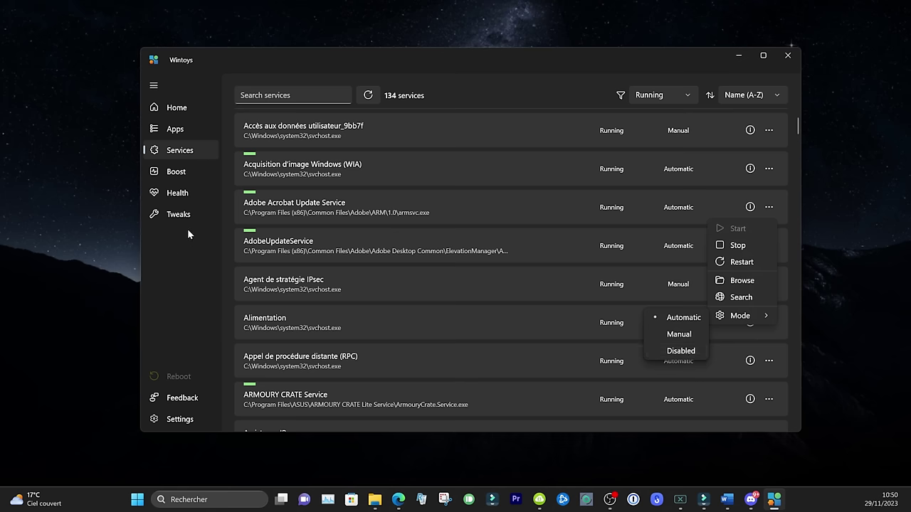
pyautogui.click(186, 178)
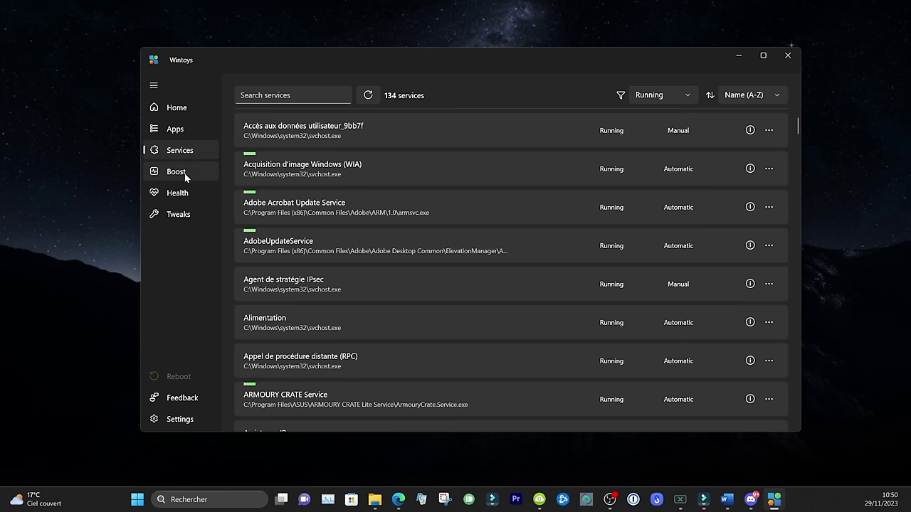
pyautogui.click(186, 177)
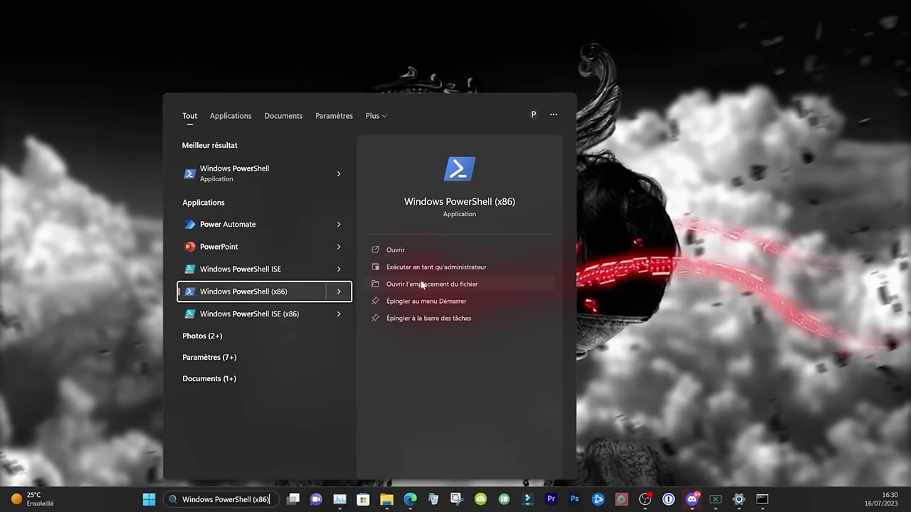
# Start Windows PowerShell (x86) as administrator and run powercfg -duplicatescheme e9a42b02-d5df-448d-aa00-03f14749eb61
pyautogui.click(427, 267)
pyautogui.rightClick(190, 160)
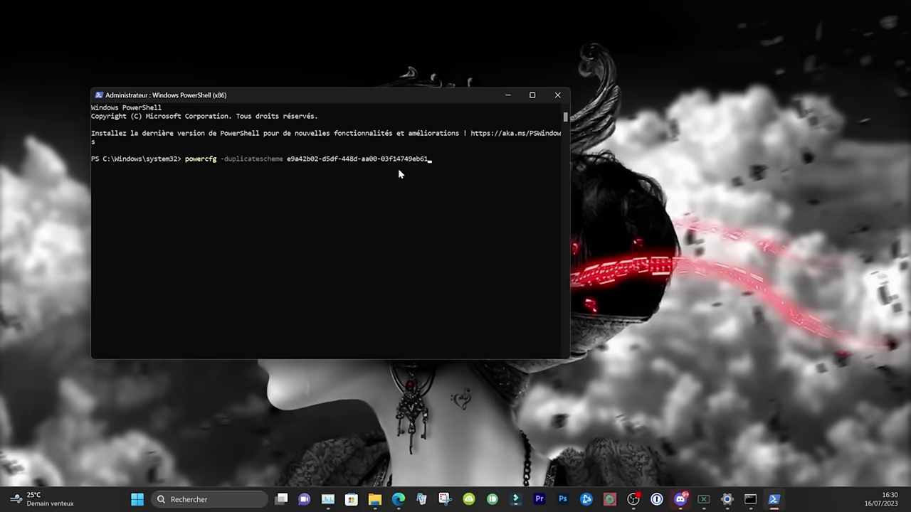
pyautogui.press('Return')
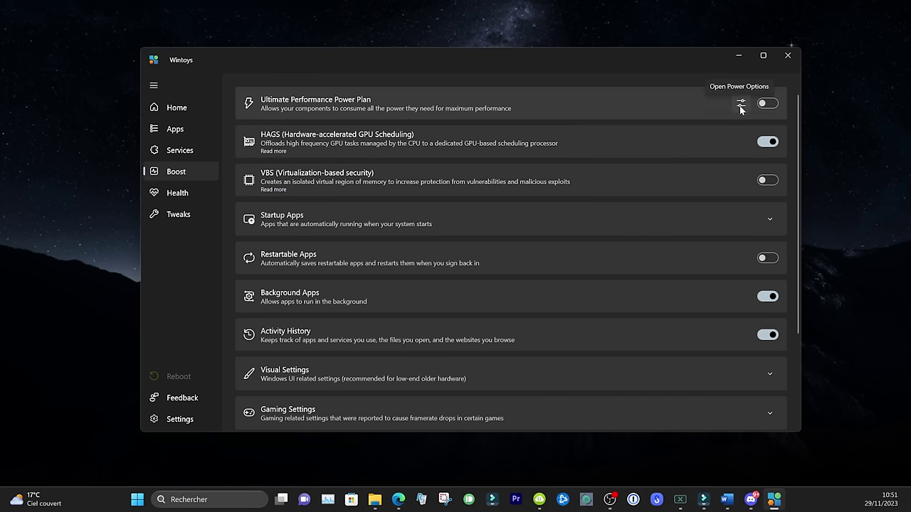
# In Wintoys, view the Windows power plans from the Ultimate Performance entry, close them, and check the VBS option
pyautogui.click(740, 104)
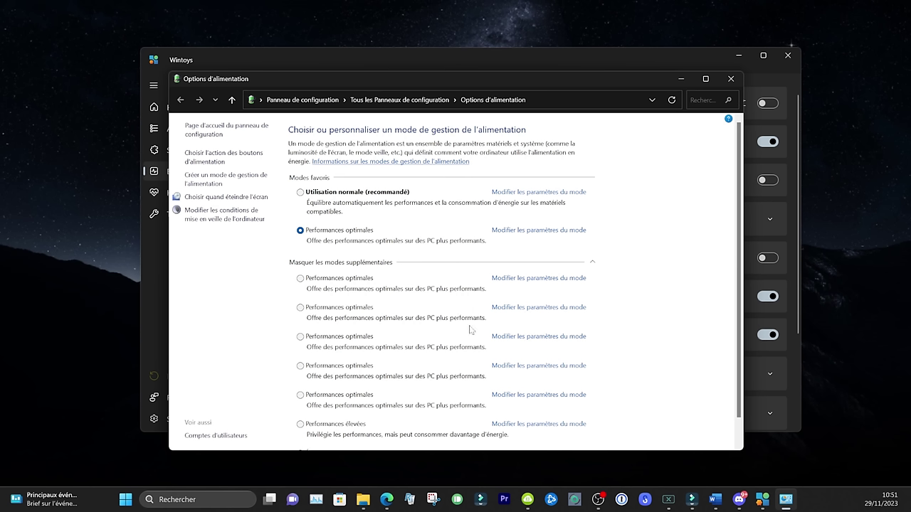
pyautogui.hotkey('alt', 'F4')
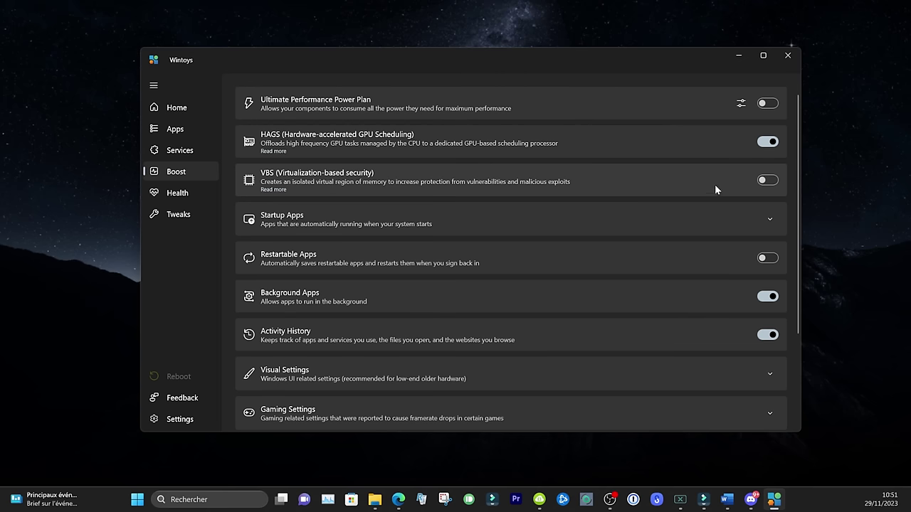
pyautogui.click(760, 182)
# Expand Startup Apps, look through the programs that can run at system start, and collapse the list
pyautogui.click(772, 221)
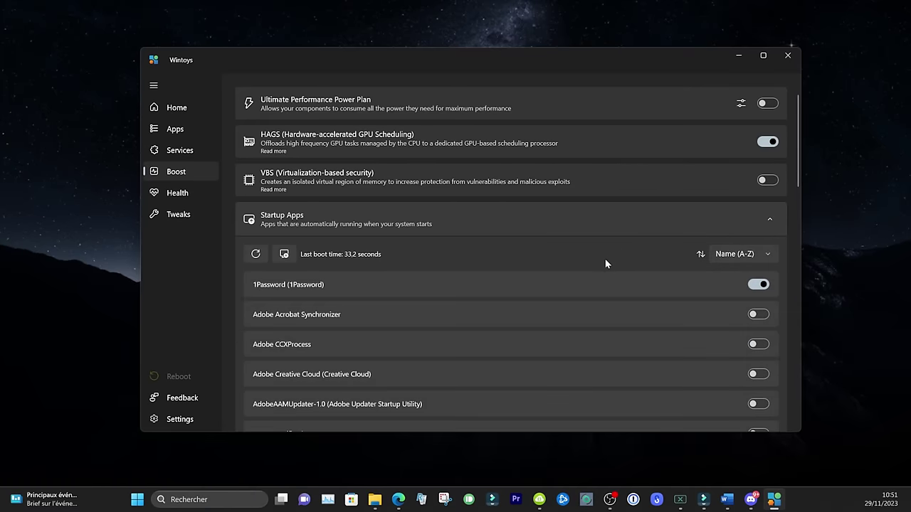
pyautogui.scroll(-5, 605, 263)
pyautogui.scroll(-6, 607, 266)
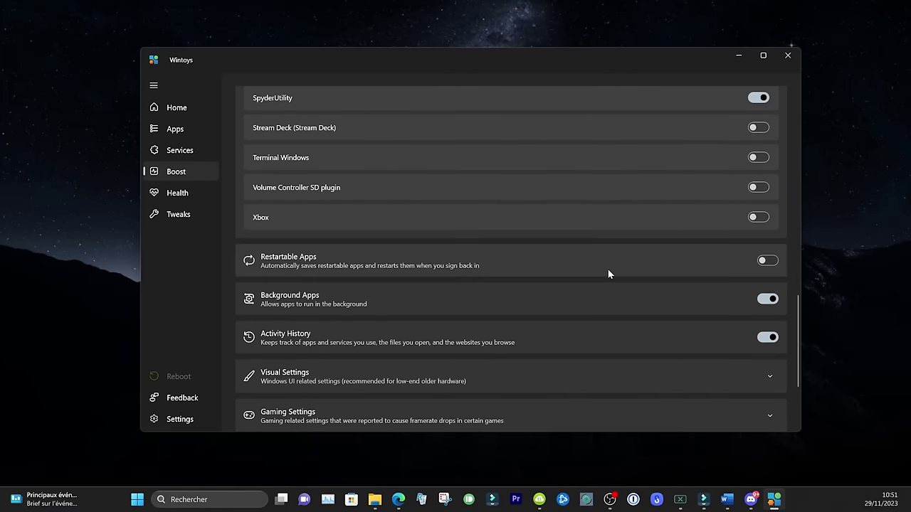
pyautogui.scroll(8, 608, 267)
pyautogui.scroll(1, 609, 272)
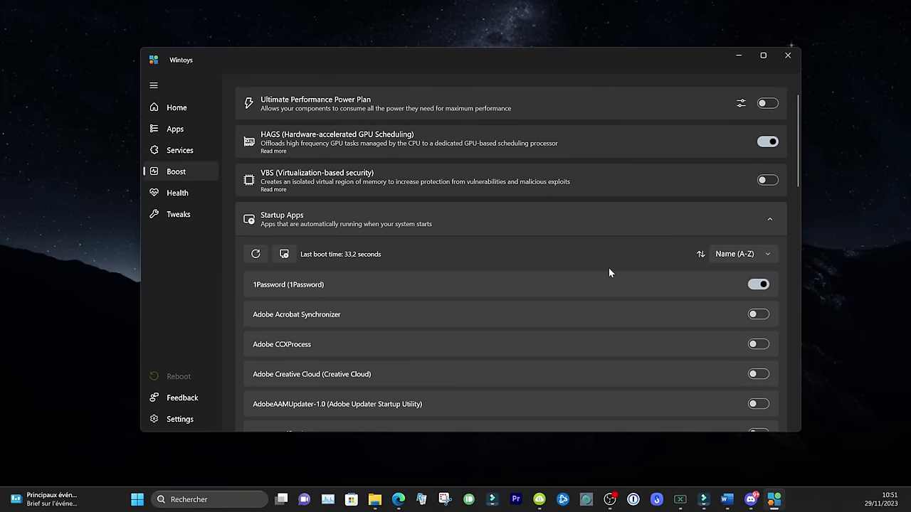
pyautogui.click(770, 220)
# Expand Visual Settings, examine the Windows performance options for visual effects, and close them without changes
pyautogui.scroll(-1, 305, 246)
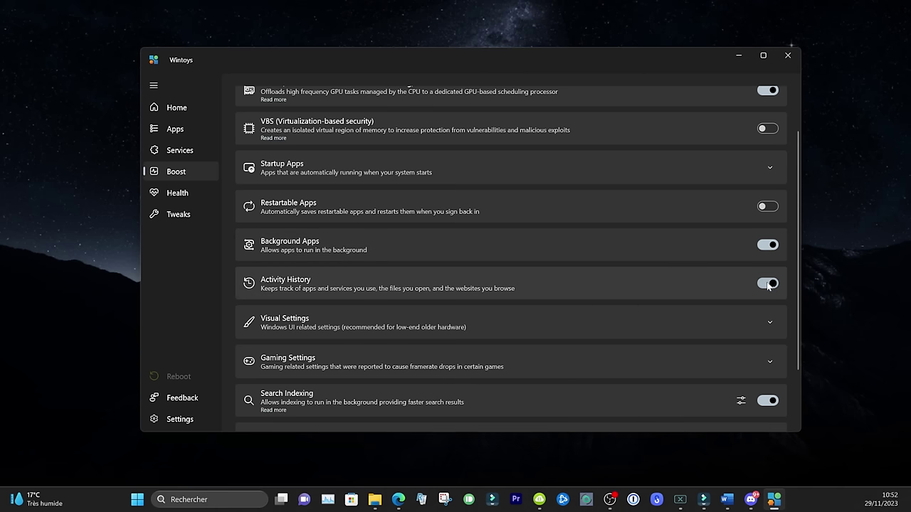
pyautogui.scroll(-1, 584, 274)
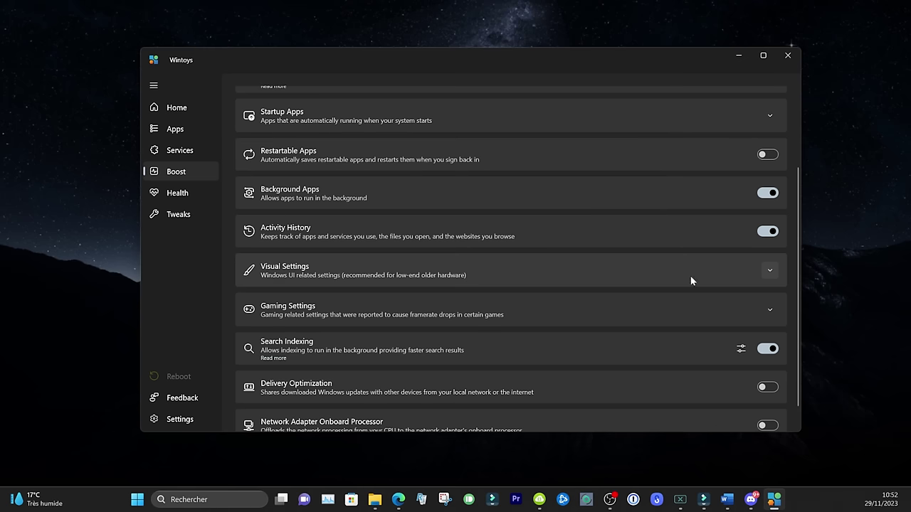
pyautogui.click(768, 271)
pyautogui.scroll(-1, 562, 276)
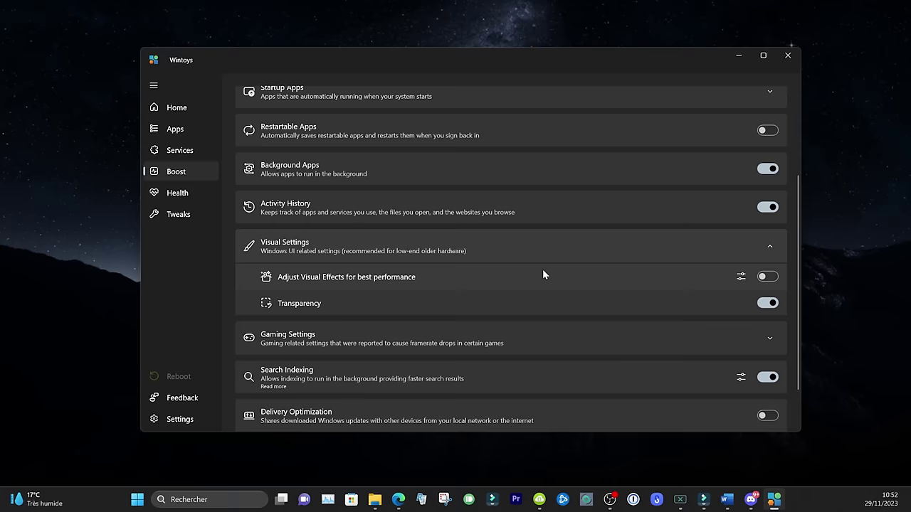
pyautogui.click(740, 249)
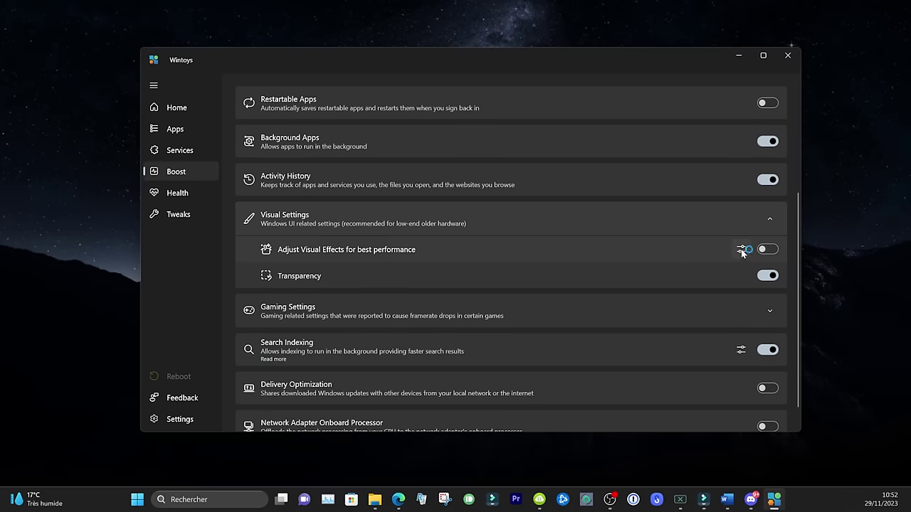
pyautogui.moveTo(355, 338); pyautogui.dragTo(449, 108)
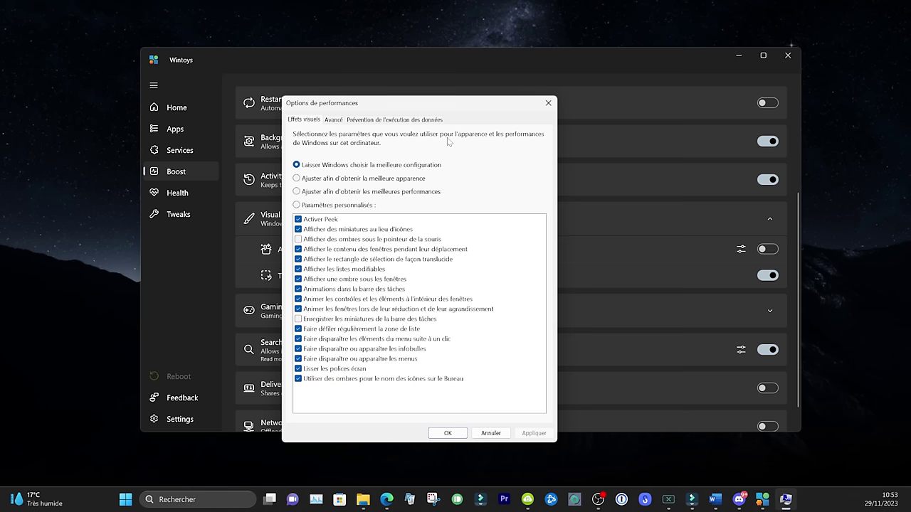
pyautogui.press('Escape')
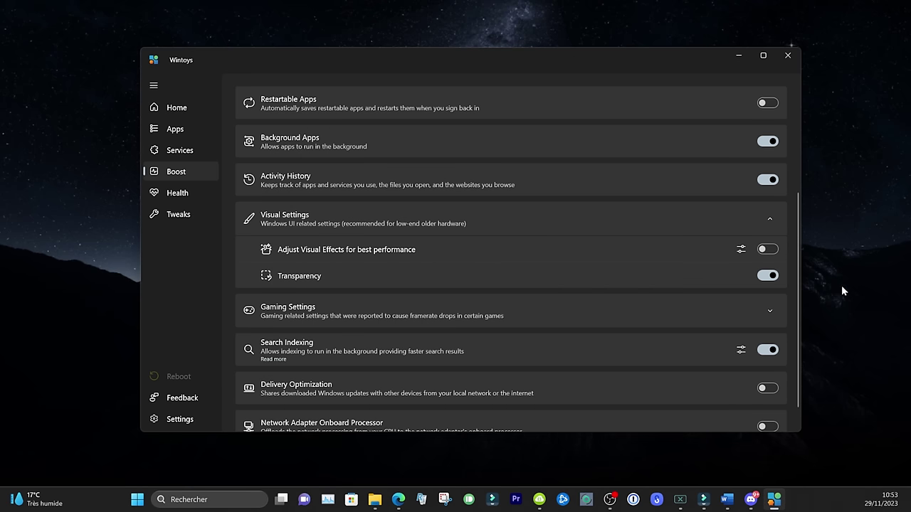
# Switch the Transparency visual setting off and on again to compare its effect
pyautogui.click(768, 277)
pyautogui.click(770, 279)
pyautogui.click(769, 279)
pyautogui.click(776, 278)
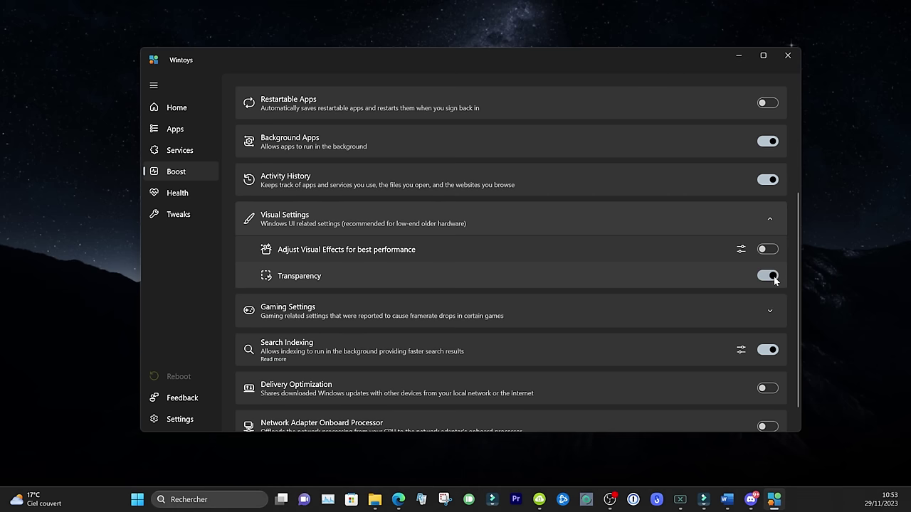
# Expand Gaming Settings and examine the Game Mode, background recording and Superfetch options
pyautogui.scroll(-1, 447, 253)
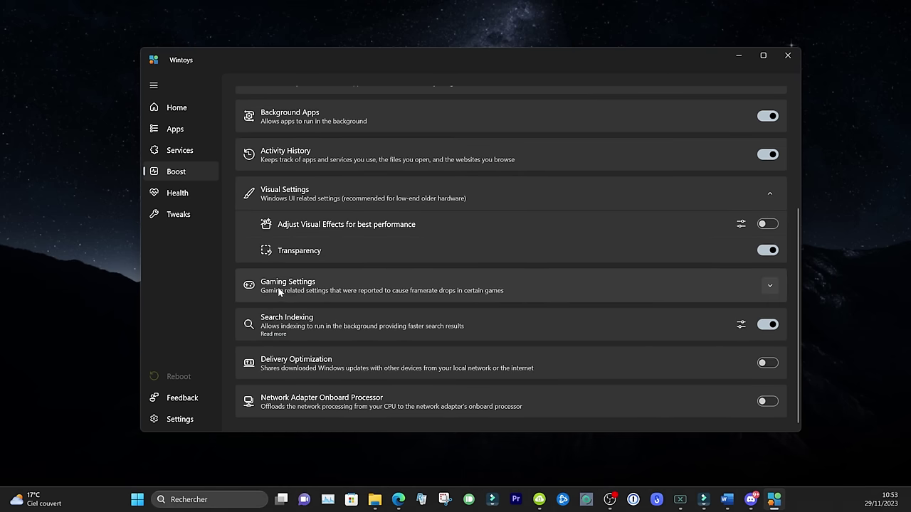
pyautogui.click(771, 289)
pyautogui.scroll(-2, 635, 285)
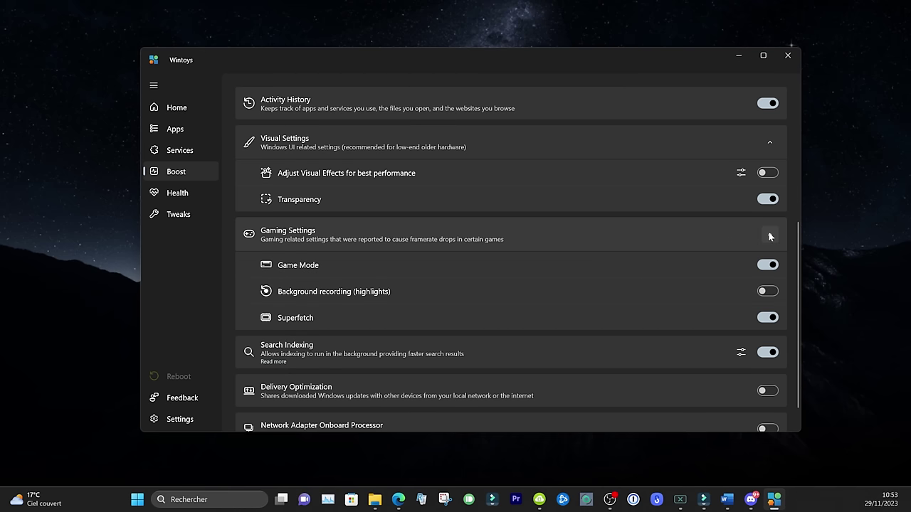
pyautogui.scroll(-1, 585, 258)
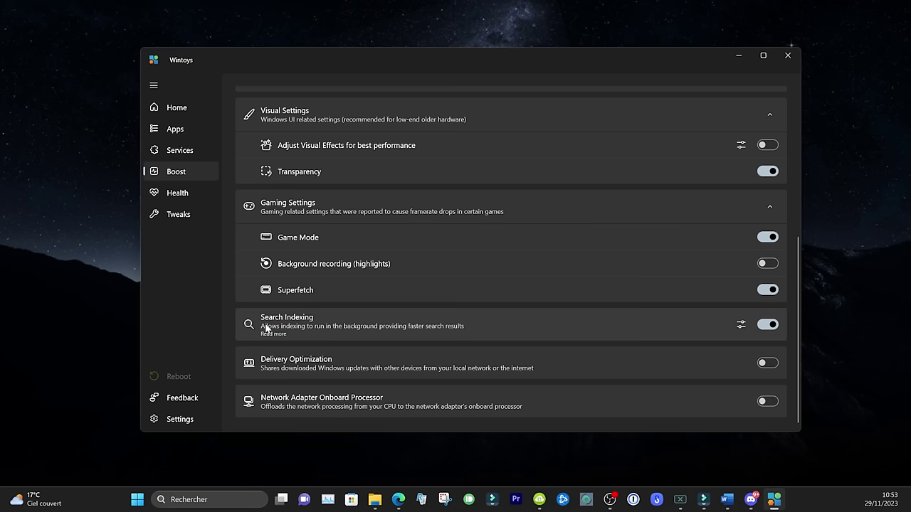
# Show the Windows search panel and dismiss it, and review the Search Indexing settings before closing them
pyautogui.click(213, 496)
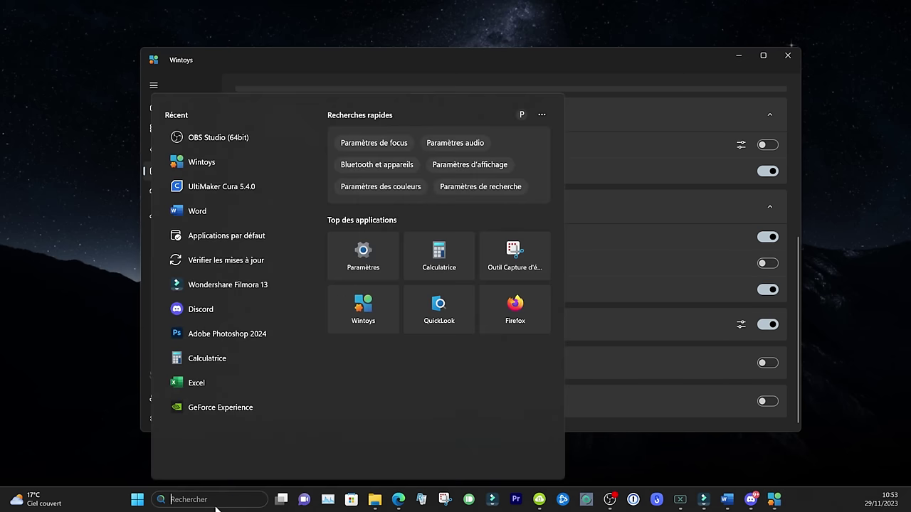
pyautogui.press('Escape')
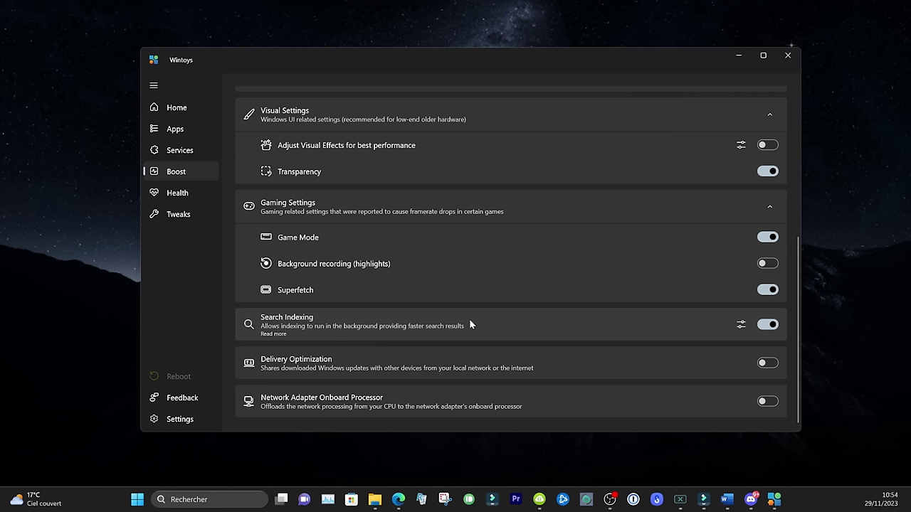
pyautogui.click(743, 325)
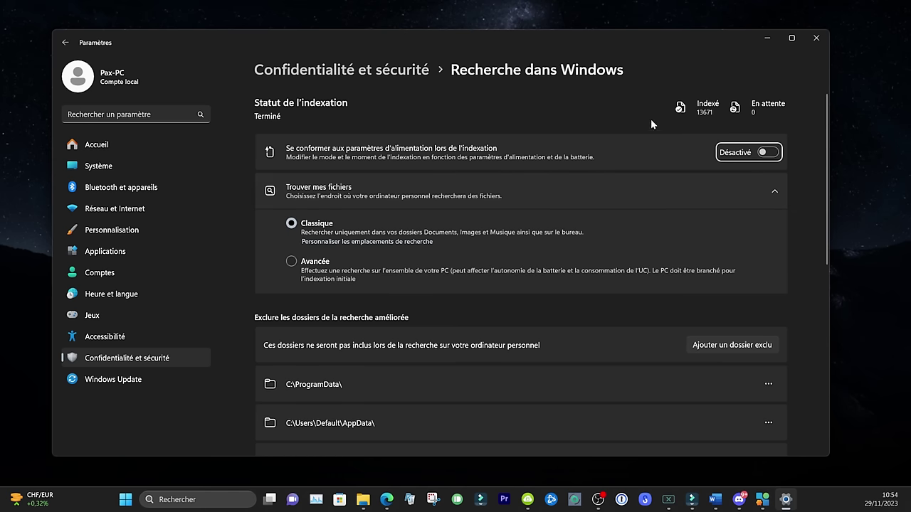
pyautogui.click(817, 39)
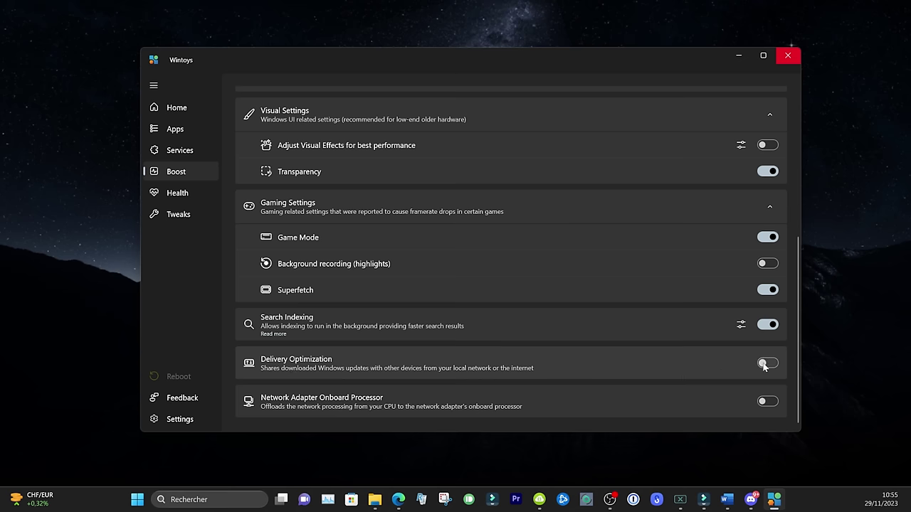
# Show the Health page, inspect the drives in the Drive Optimization window, and close it
pyautogui.click(181, 194)
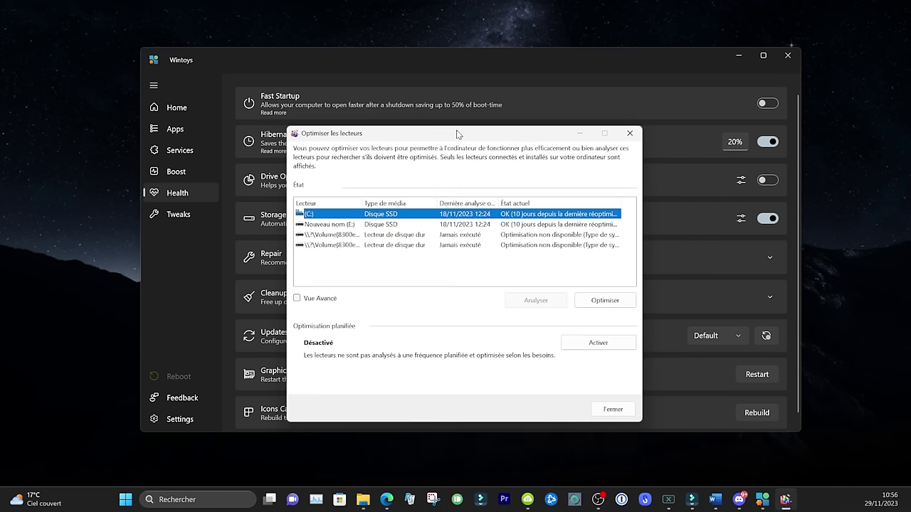
pyautogui.click(629, 133)
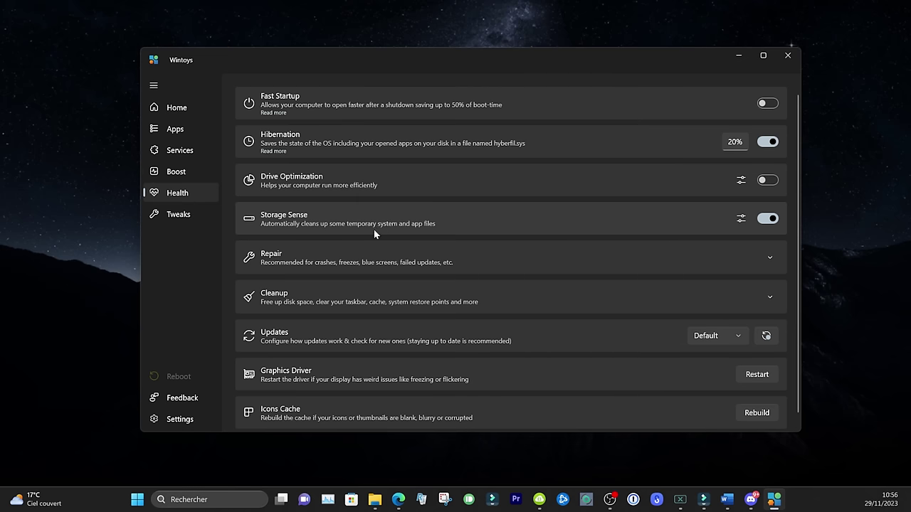
# Review the Storage Sense settings and close them, and check the Updates mode choices while leaving the mode at Default
pyautogui.click(740, 219)
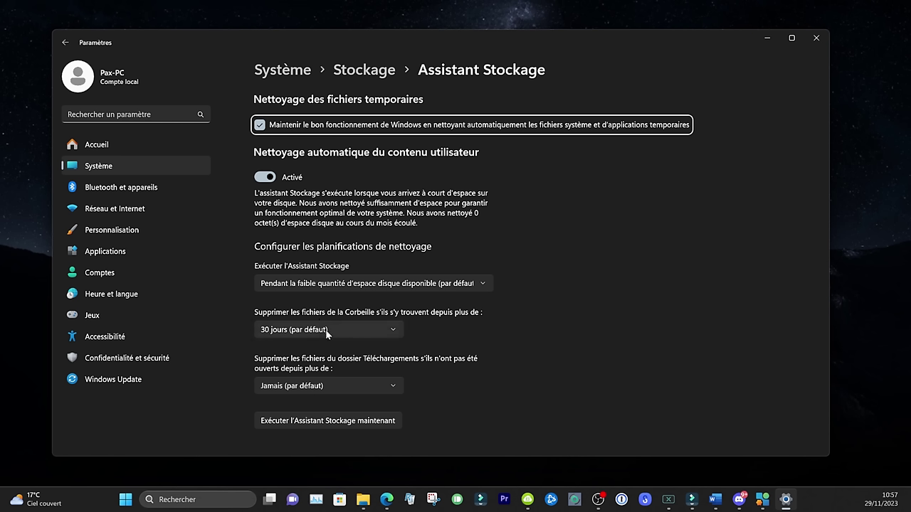
pyautogui.click(815, 37)
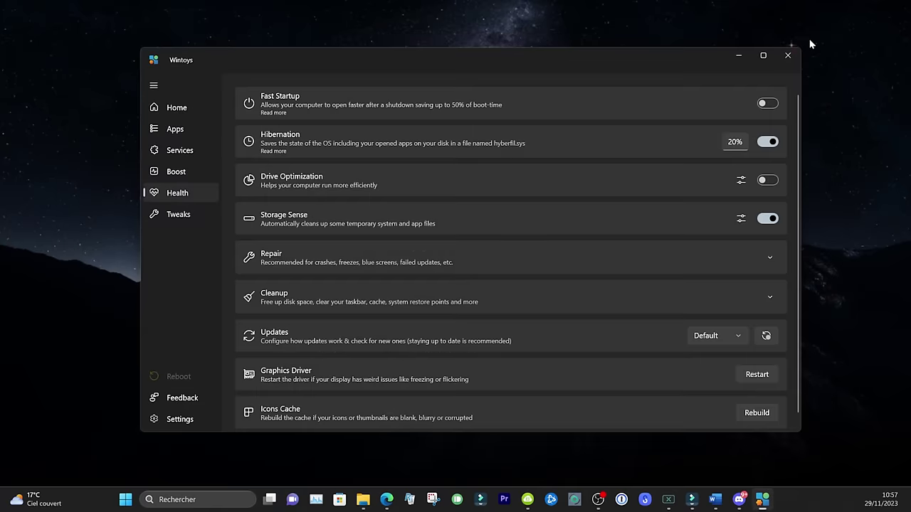
pyautogui.scroll(-1, 313, 318)
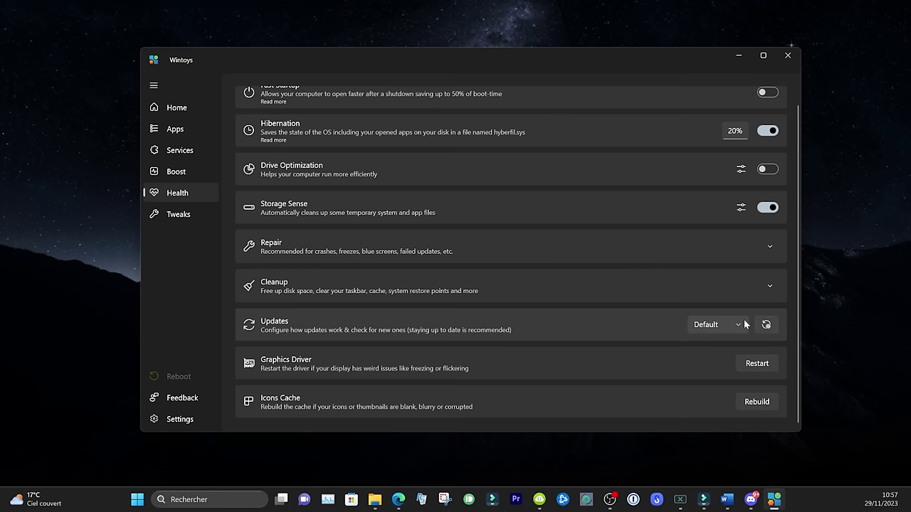
pyautogui.click(744, 319)
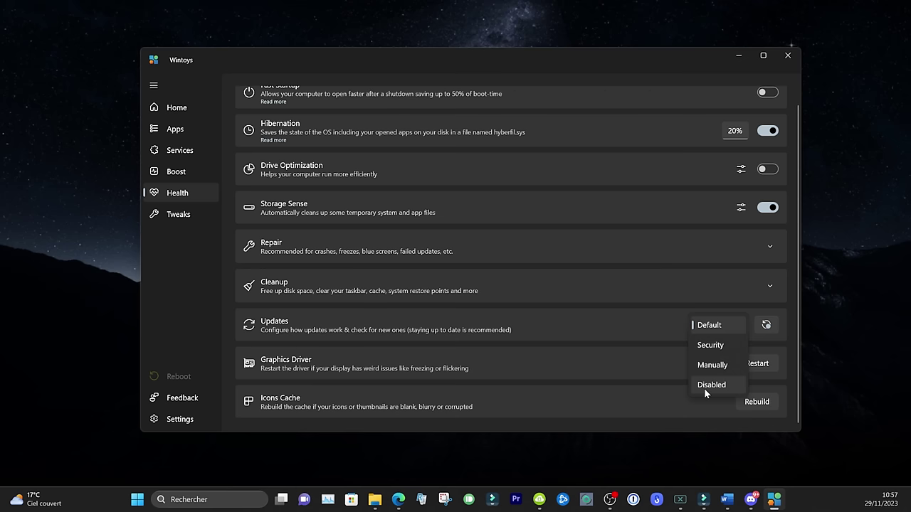
pyautogui.click(650, 322)
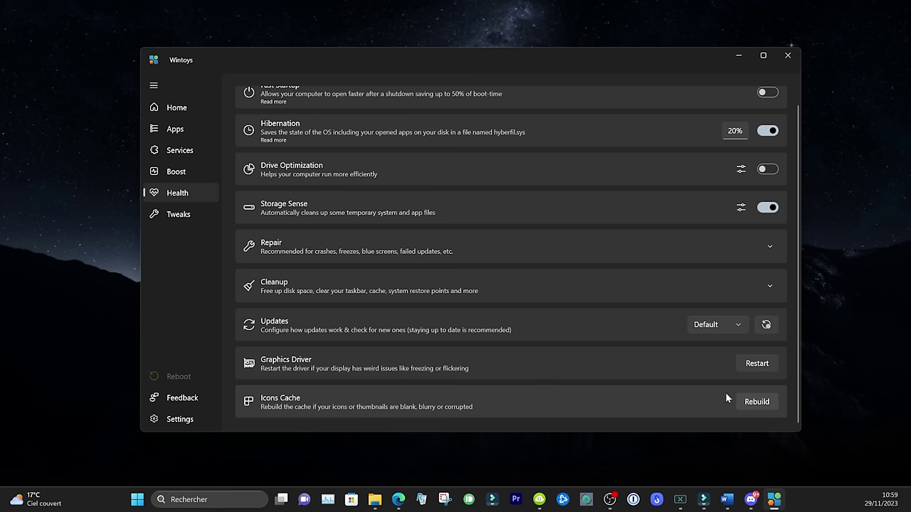
# Show the Tweaks page and raise the Wallpaper quality to its maximum in the Desktop section, and collapse that section
pyautogui.click(185, 218)
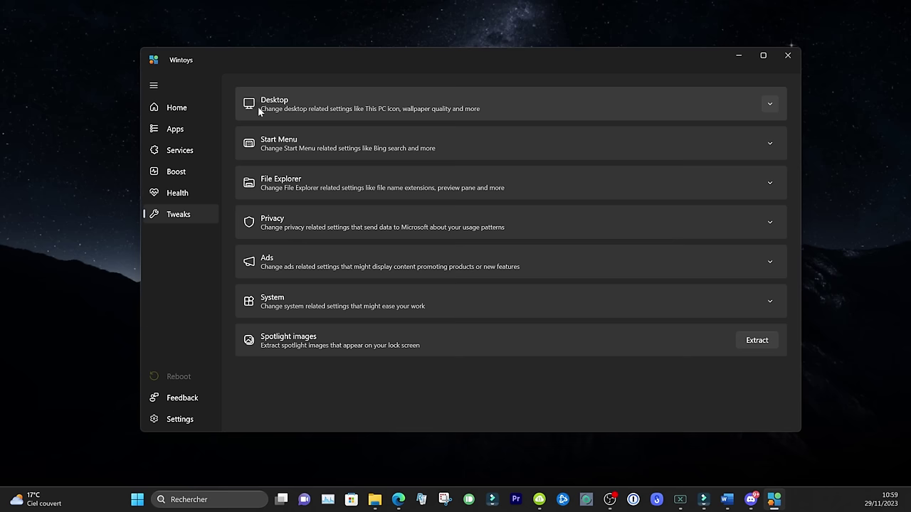
pyautogui.click(769, 104)
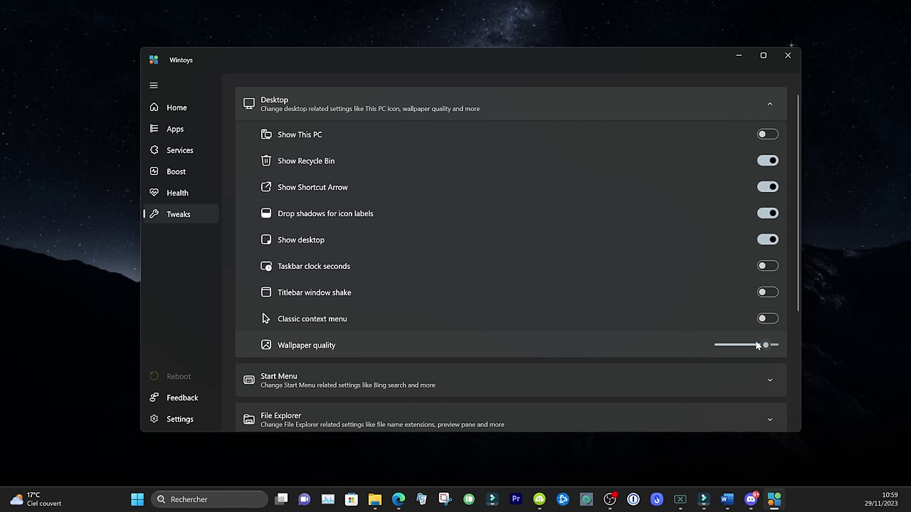
pyautogui.moveTo(765, 346)
pyautogui.mouseDown()
pyautogui.moveTo(739, 348)
pyautogui.moveTo(778, 347)
pyautogui.moveTo(731, 347)
pyautogui.moveTo(780, 347)
pyautogui.mouseUp()
pyautogui.click(769, 104)
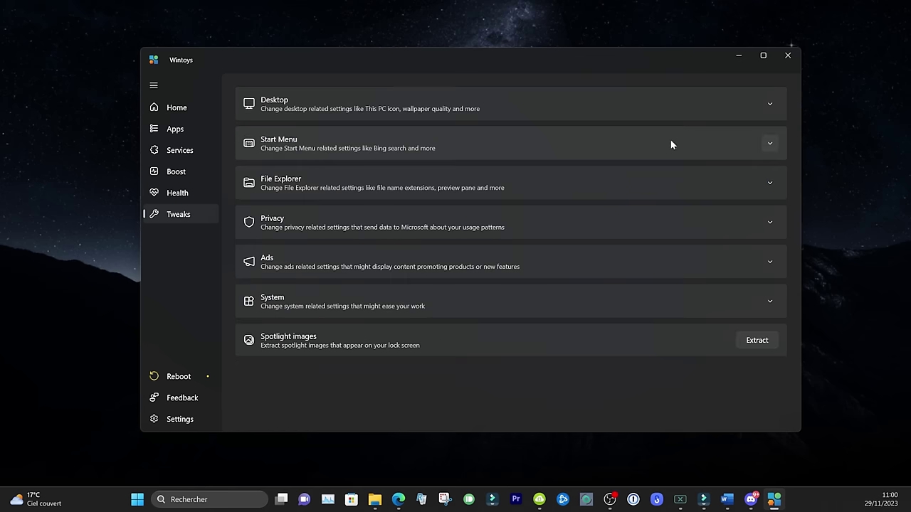
# Expand the Start Menu tweaks to review the Bing search, suggestions and Hibernate options, and collapse them
pyautogui.click(769, 143)
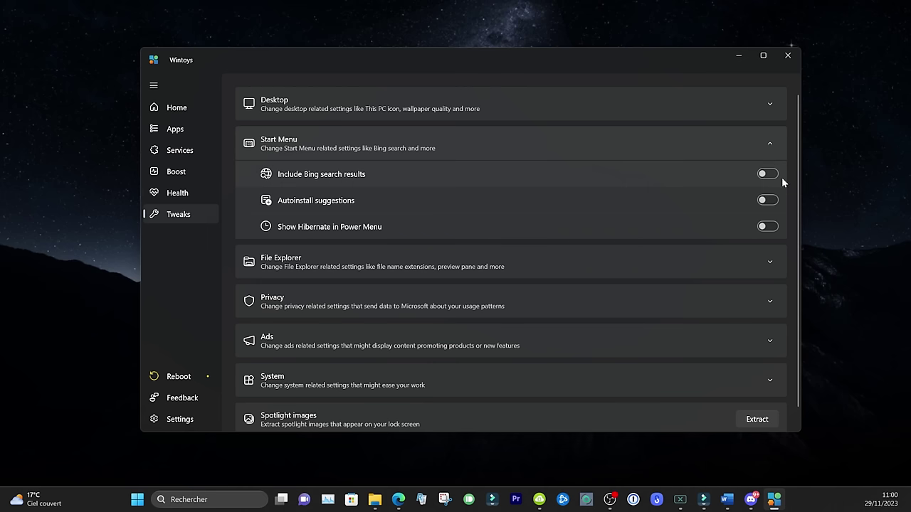
pyautogui.click(771, 144)
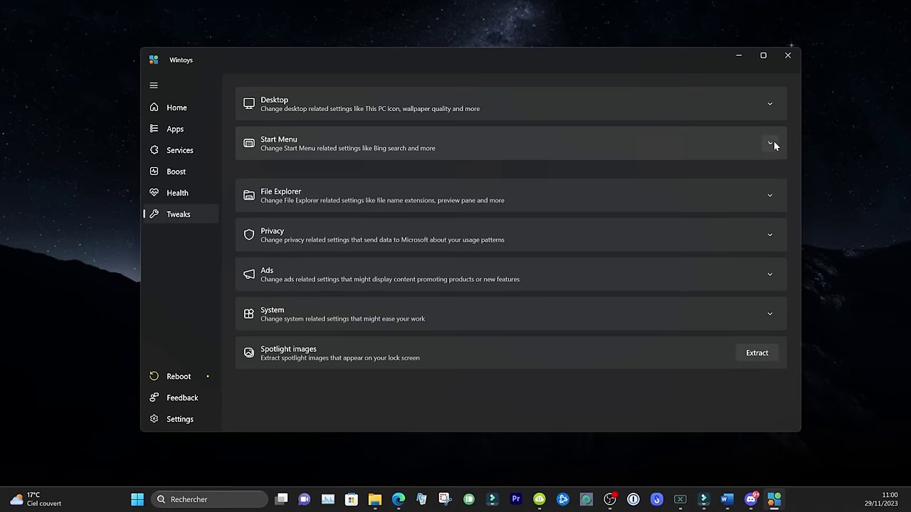
# Turn off Show file name extensions in the File Explorer tweaks, close the folder window of photos, and collapse the section
pyautogui.click(770, 183)
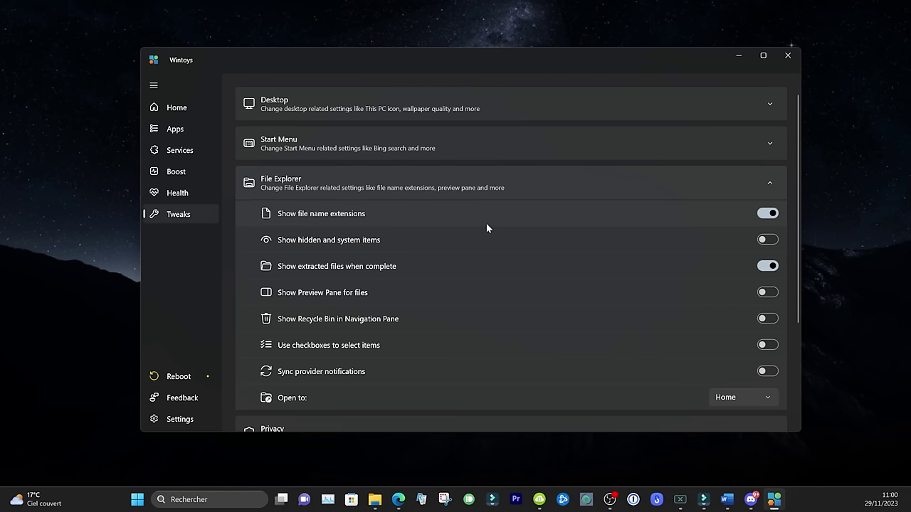
pyautogui.click(767, 214)
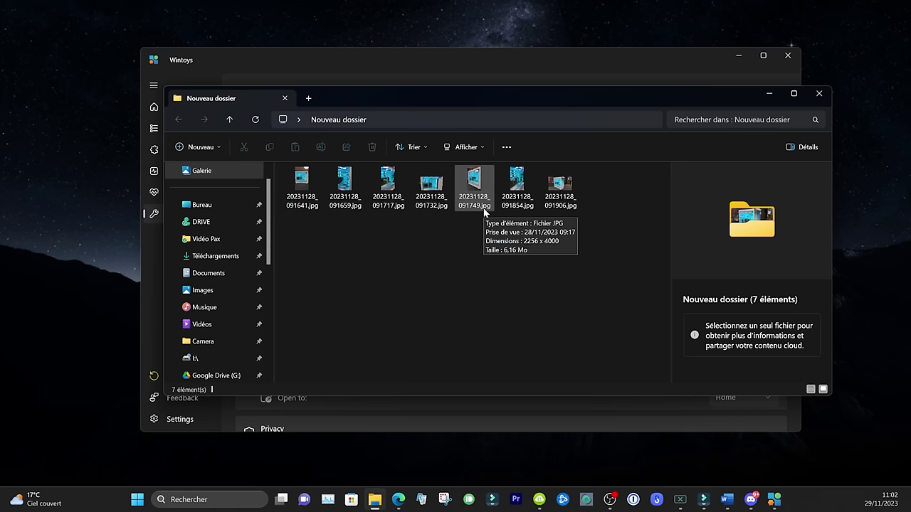
pyautogui.click(818, 94)
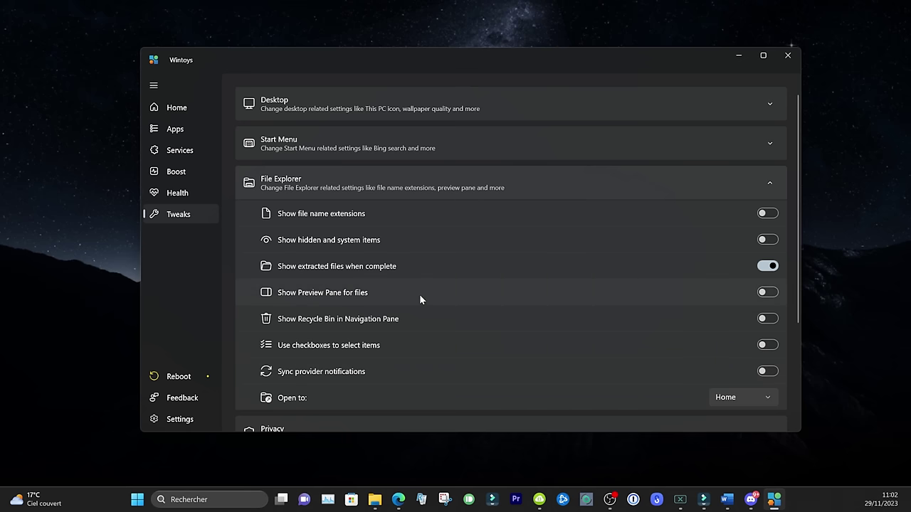
pyautogui.click(769, 184)
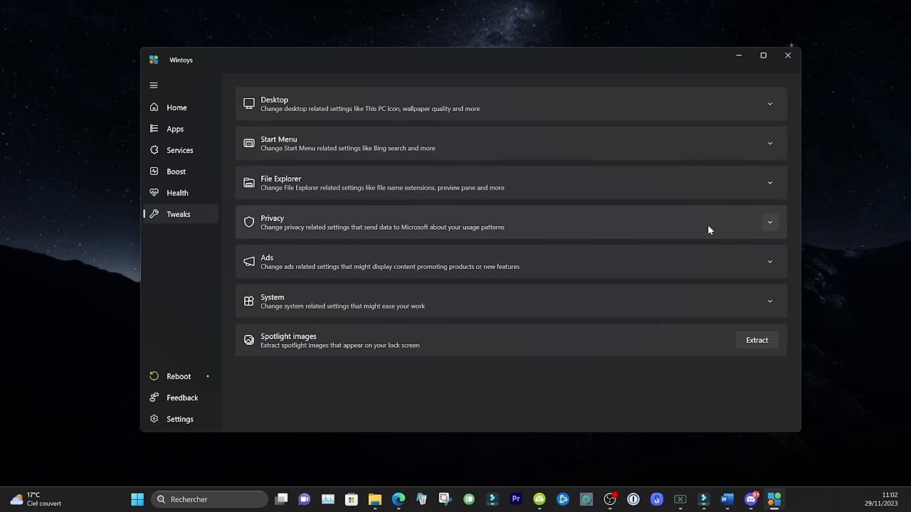
# Examine the Privacy tweaks from Location to Online speech recognition, including the camera indicator option, and collapse the section
pyautogui.click(769, 222)
pyautogui.scroll(-2, 324, 192)
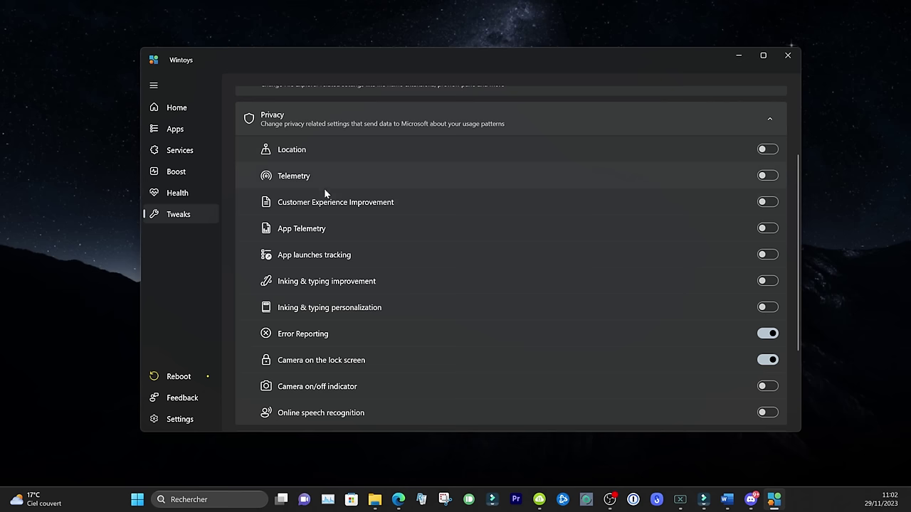
pyautogui.click(768, 151)
pyautogui.scroll(-3, 451, 222)
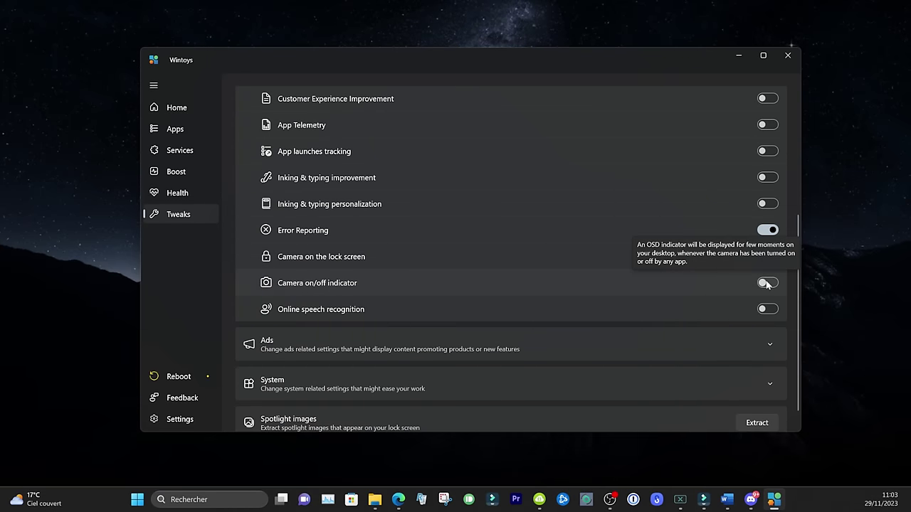
pyautogui.click(766, 283)
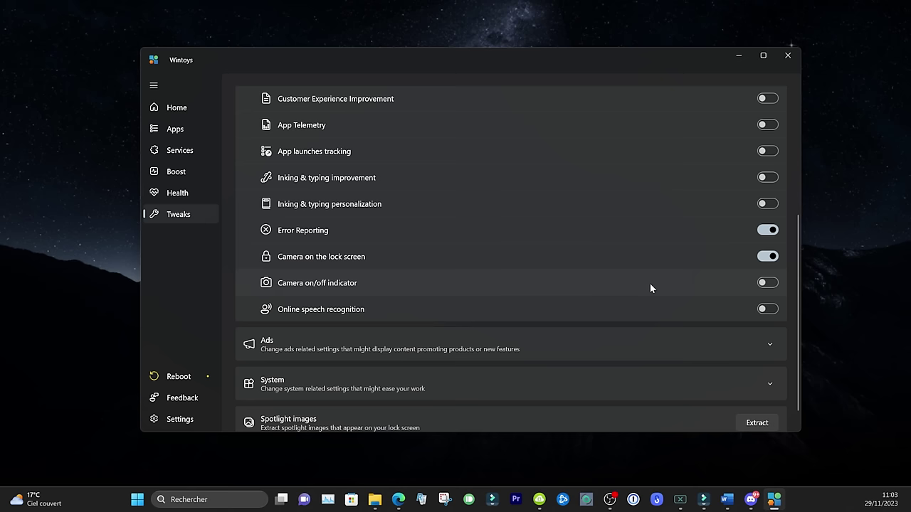
pyautogui.scroll(3, 652, 285)
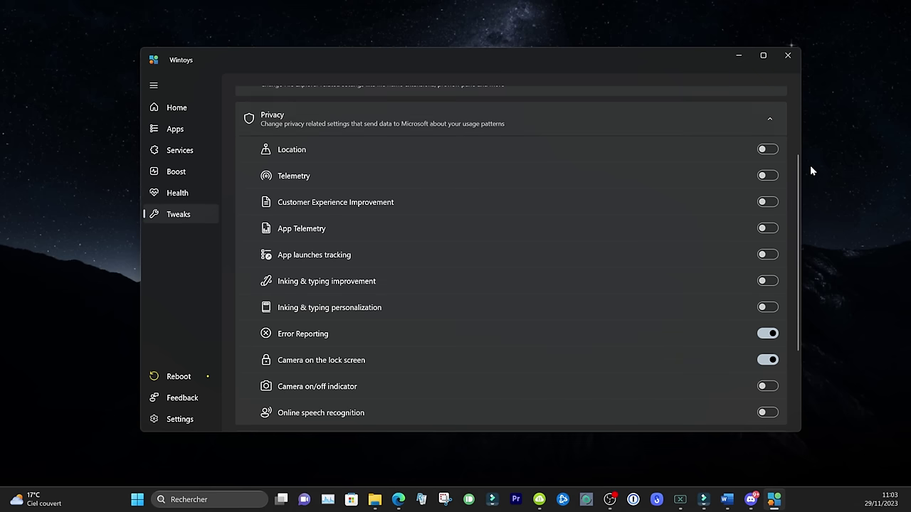
pyautogui.click(752, 107)
# Review the Ads tweaks from Tailored experiences to Finish setting up your device, and collapse the section
pyautogui.click(769, 261)
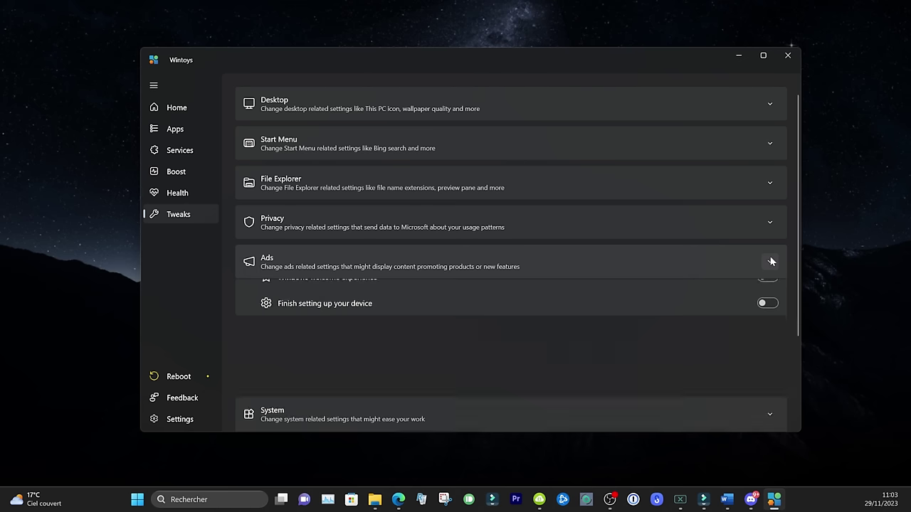
pyautogui.scroll(-3, 714, 276)
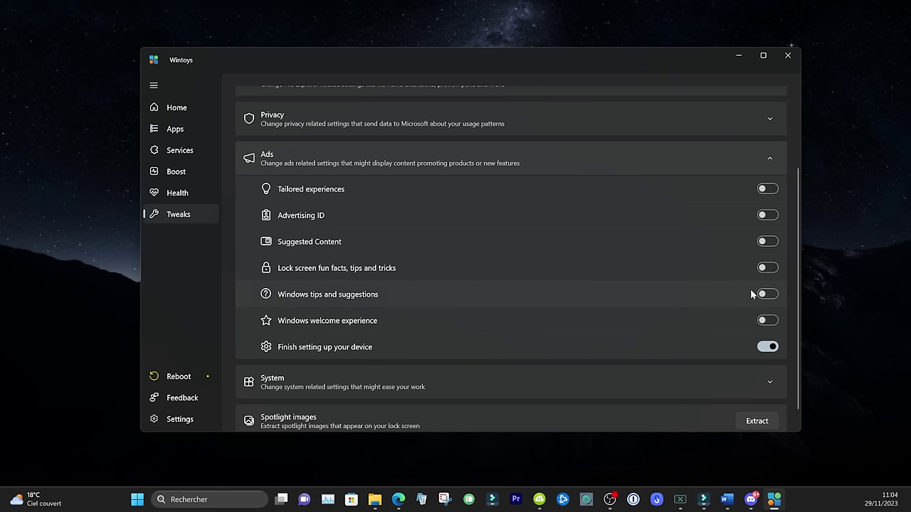
pyautogui.click(769, 161)
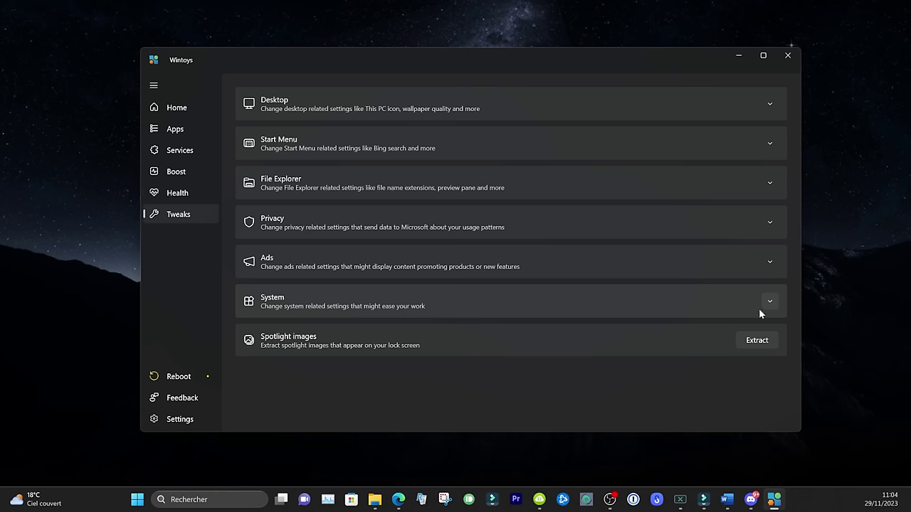
# Enable God Mode in the System tweaks
pyautogui.click(770, 302)
pyautogui.scroll(-2, 632, 313)
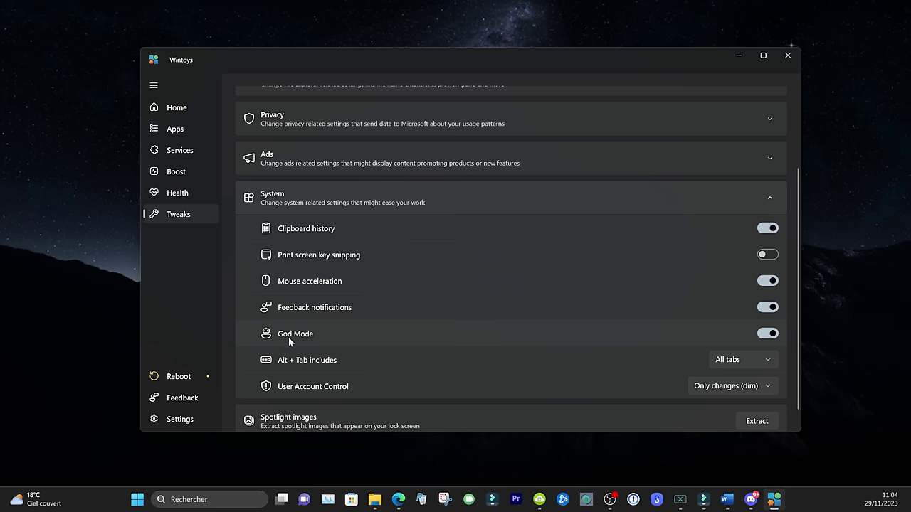
pyautogui.click(774, 334)
# Open the GodMode folder from the desktop and browse its categorized list of Windows settings shortcuts
pyautogui.click(75, 238)
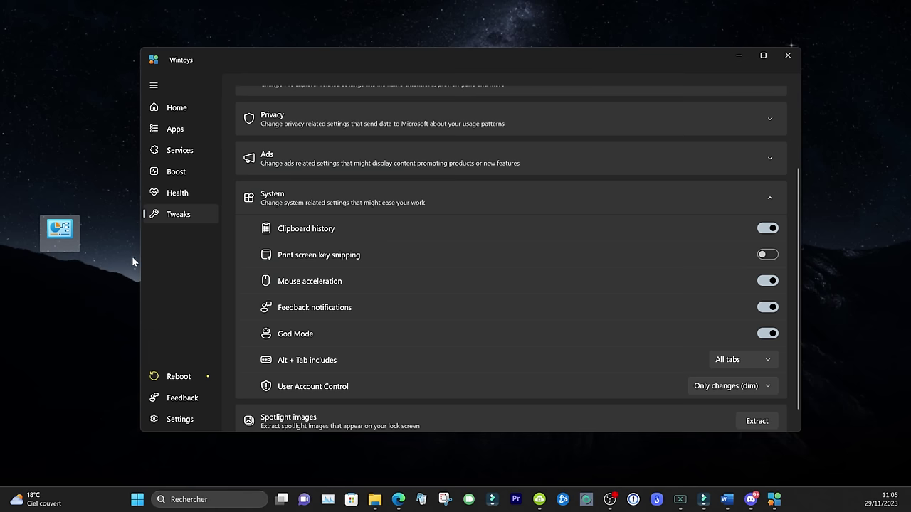
pyautogui.doubleClick(50, 237)
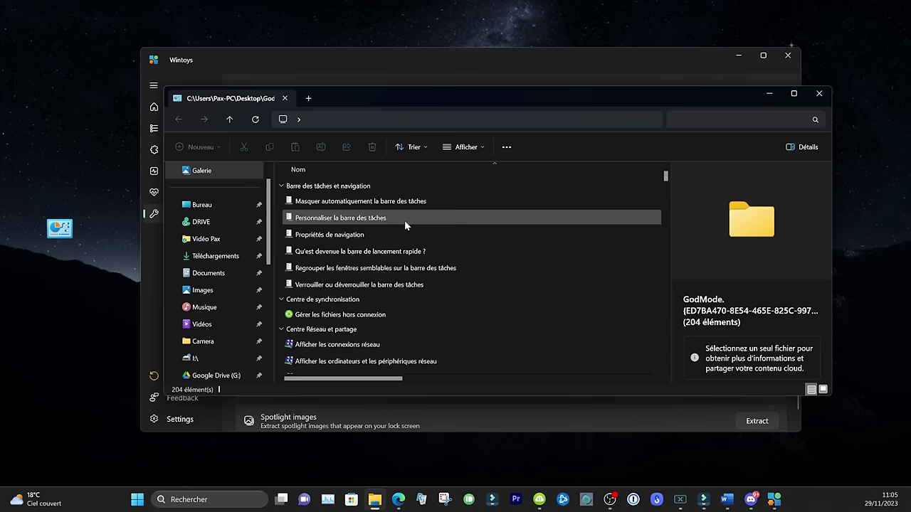
pyautogui.scroll(-10, 409, 285)
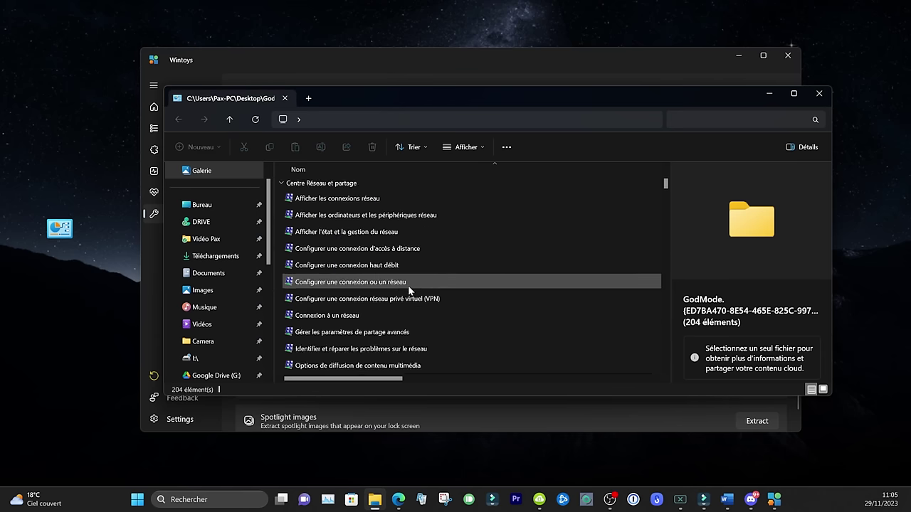
pyautogui.scroll(-10, 407, 292)
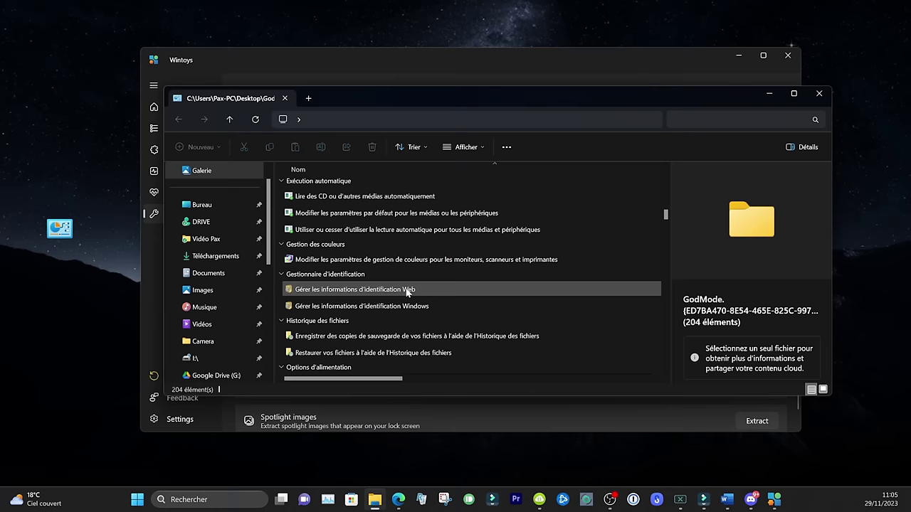
pyautogui.scroll(-10, 403, 294)
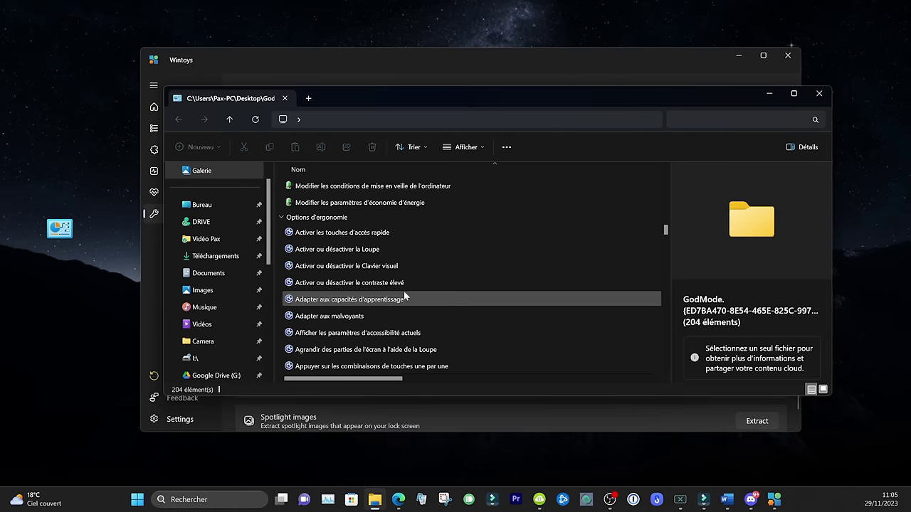
pyautogui.scroll(-10, 404, 295)
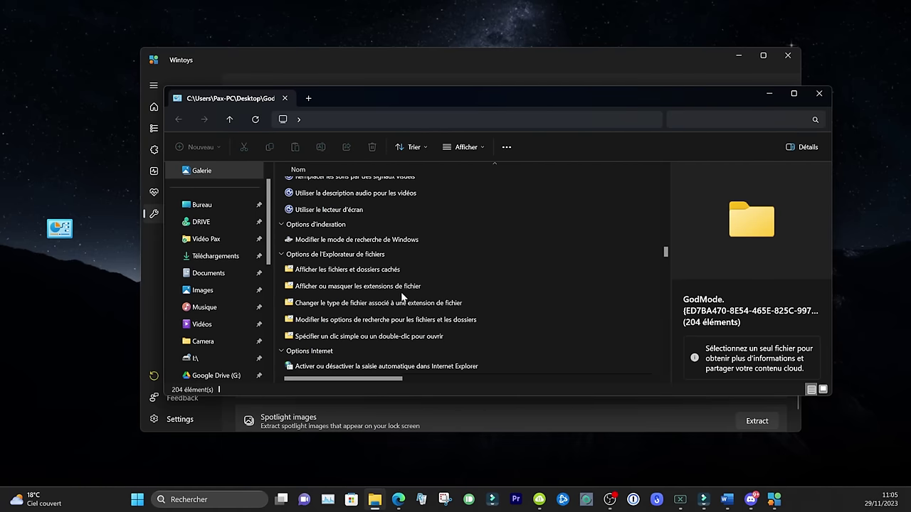
pyautogui.scroll(-10, 398, 292)
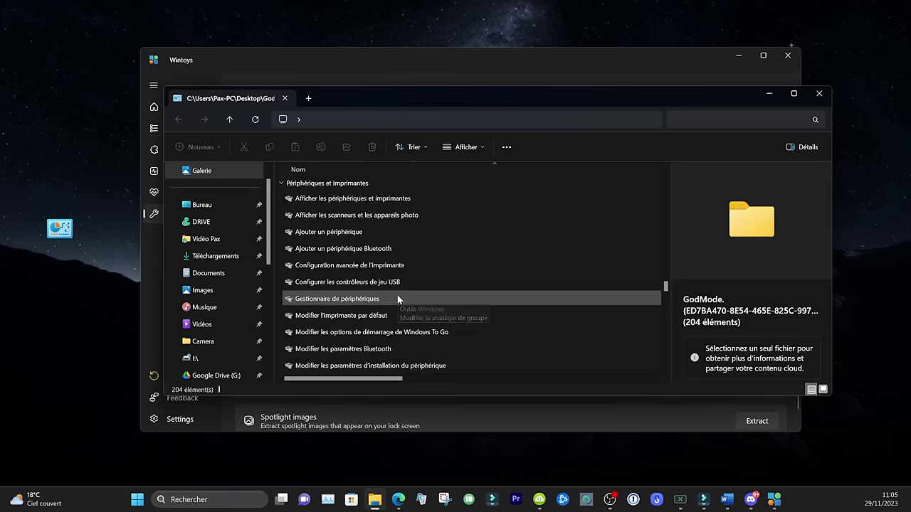
pyautogui.scroll(-5, 396, 299)
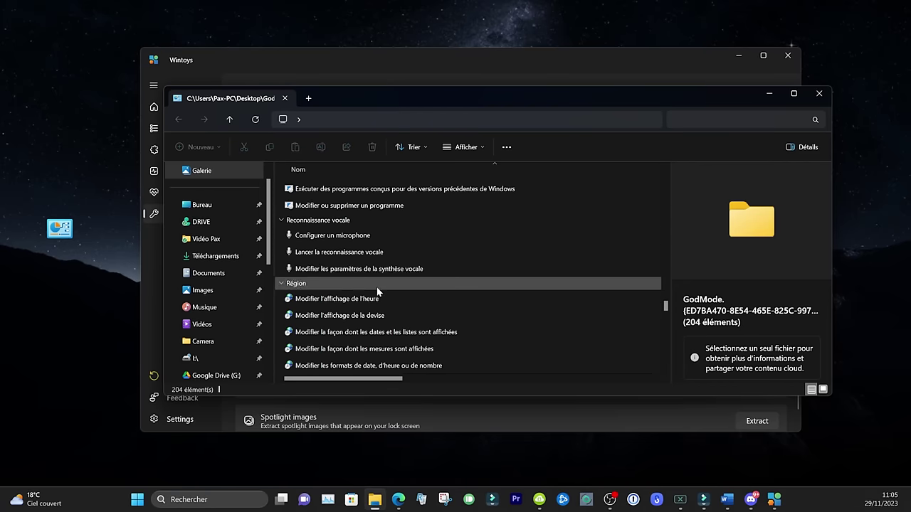
pyautogui.scroll(-8, 378, 291)
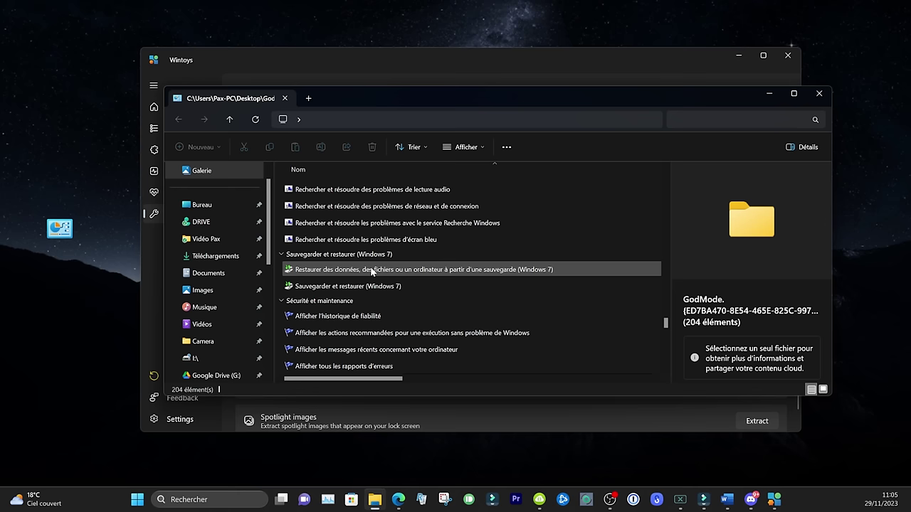
pyautogui.scroll(-3, 388, 325)
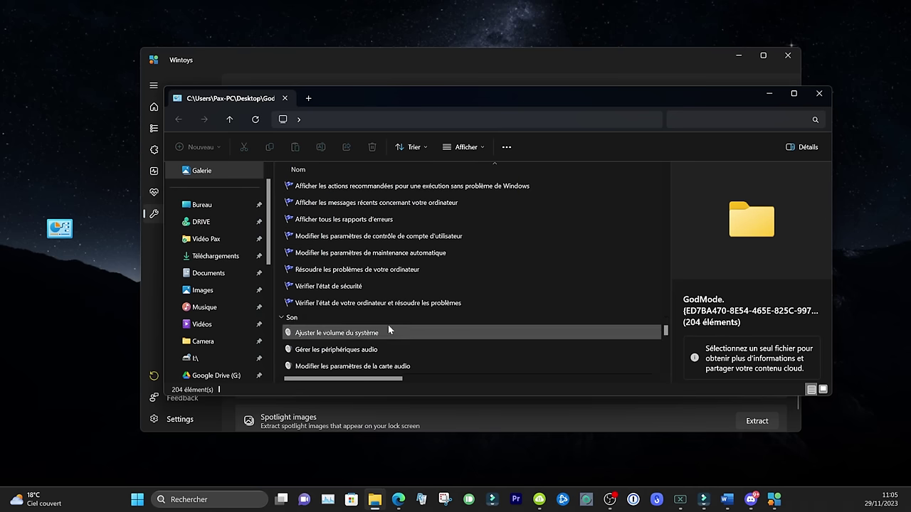
pyautogui.scroll(-2, 355, 287)
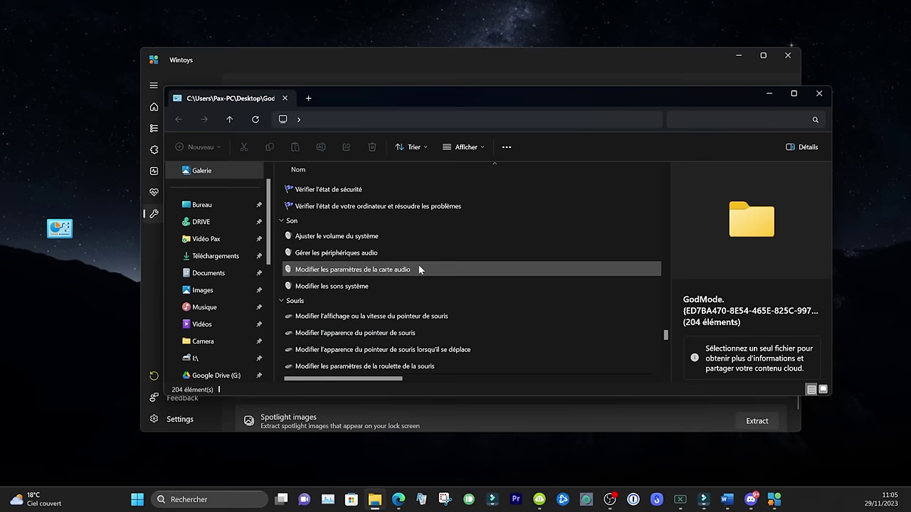
pyautogui.scroll(-10, 397, 304)
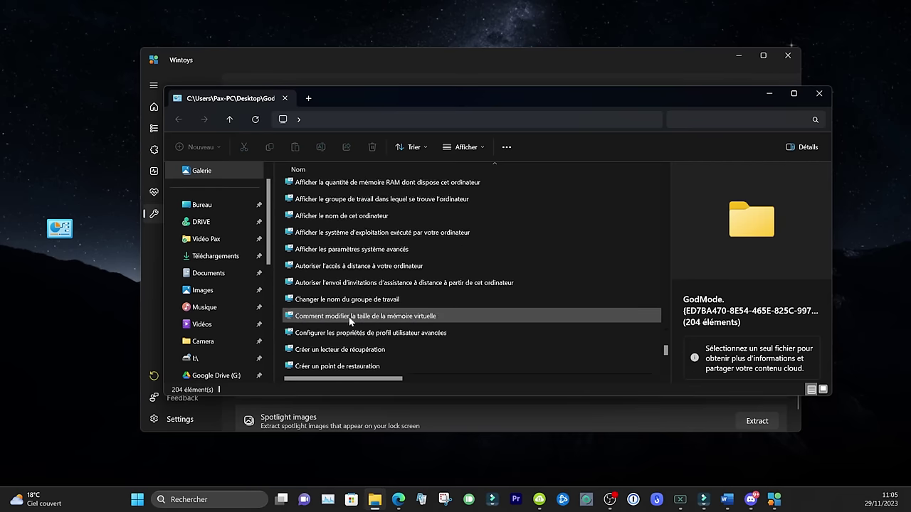
pyautogui.scroll(20, 396, 304)
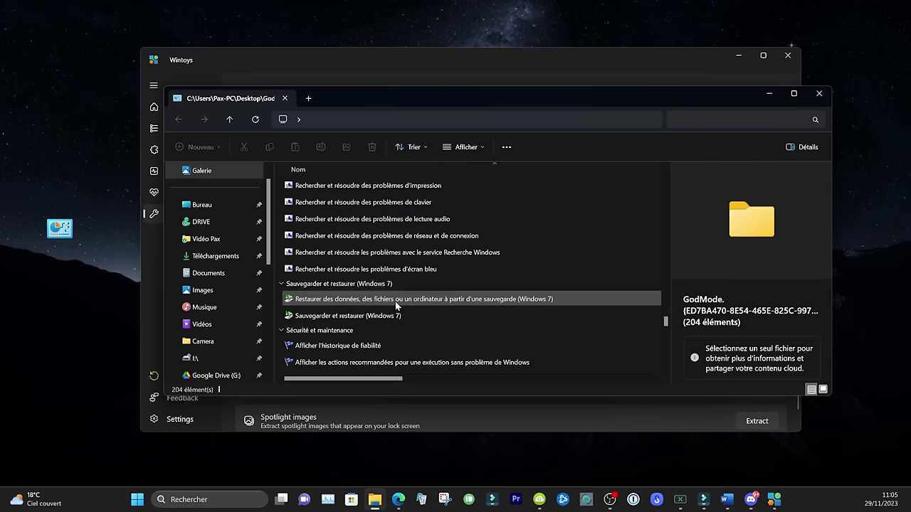
# Review the GodMode shortcuts from the taskbar and network categories to color management and file history, and close the folder
pyautogui.scroll(15, 390, 303)
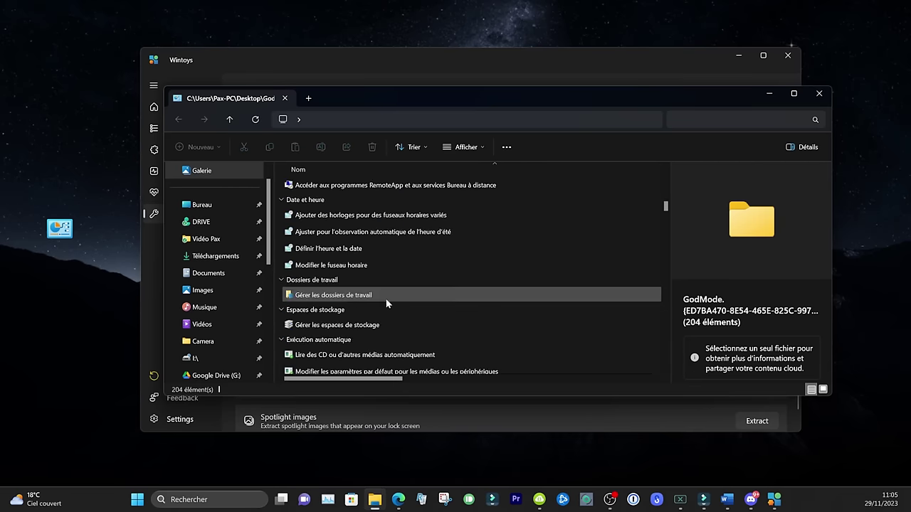
pyautogui.scroll(1, 388, 303)
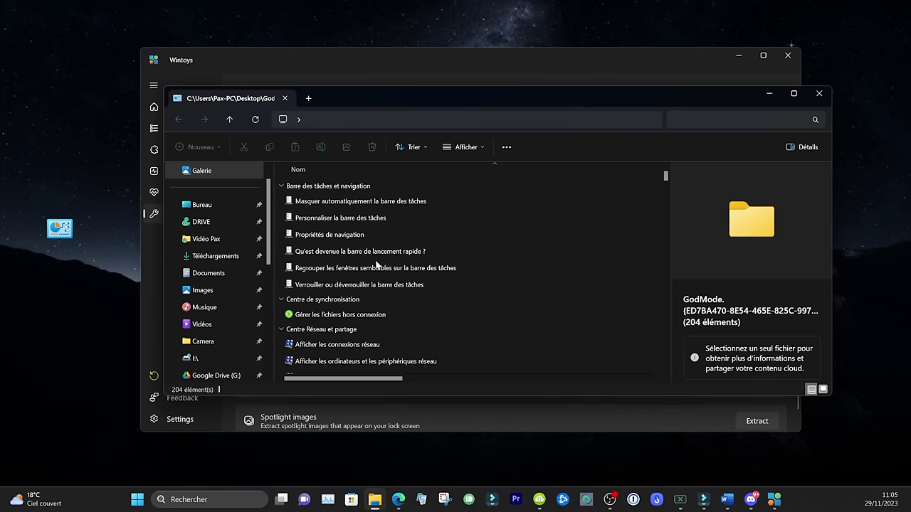
pyautogui.scroll(-10, 378, 267)
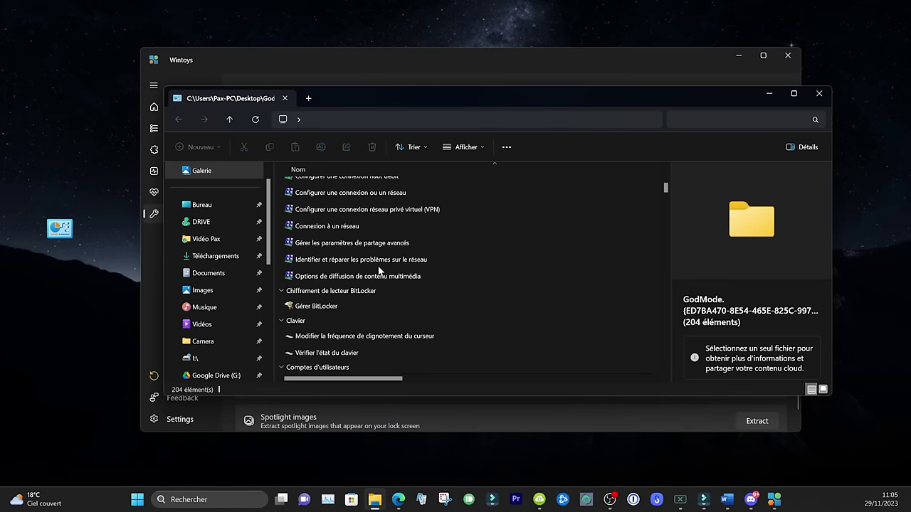
pyautogui.scroll(-8, 402, 259)
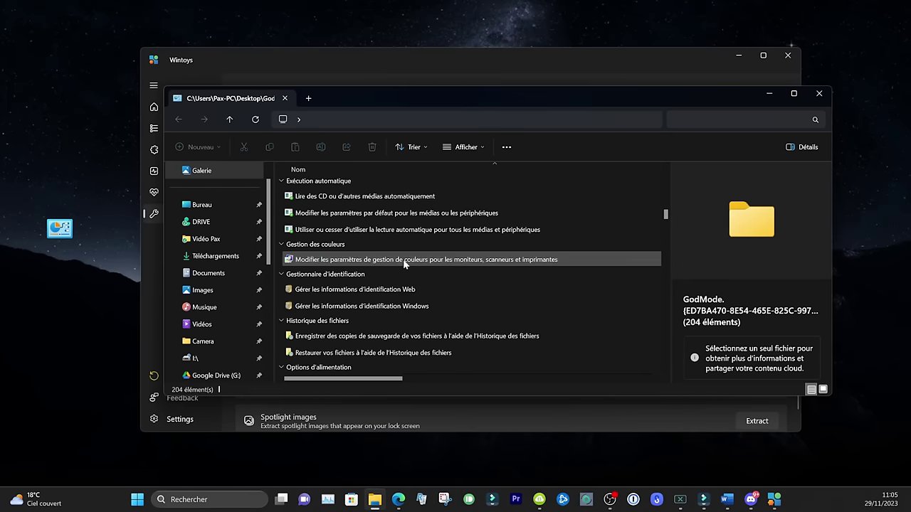
pyautogui.click(819, 96)
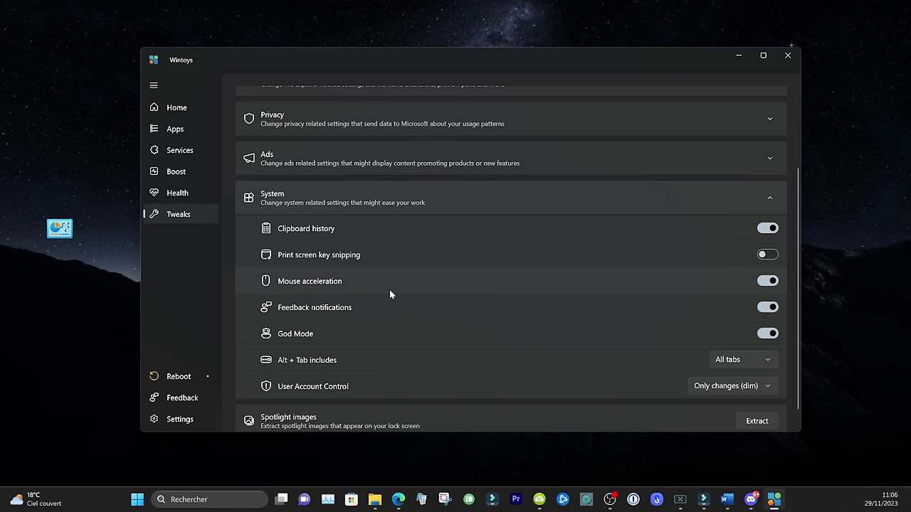
# Extract the lock screen's Spotlight images and open the Spotlight Images folder on the desktop
pyautogui.scroll(-1, 389, 294)
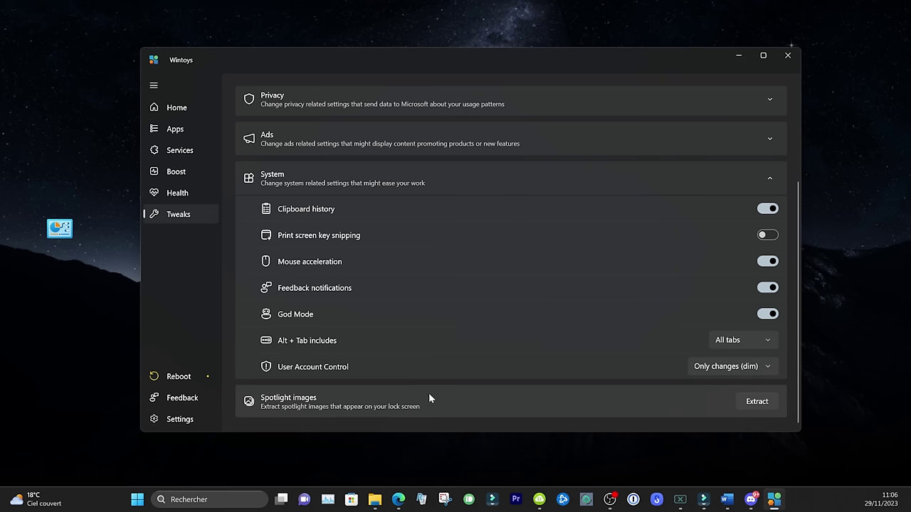
pyautogui.click(756, 404)
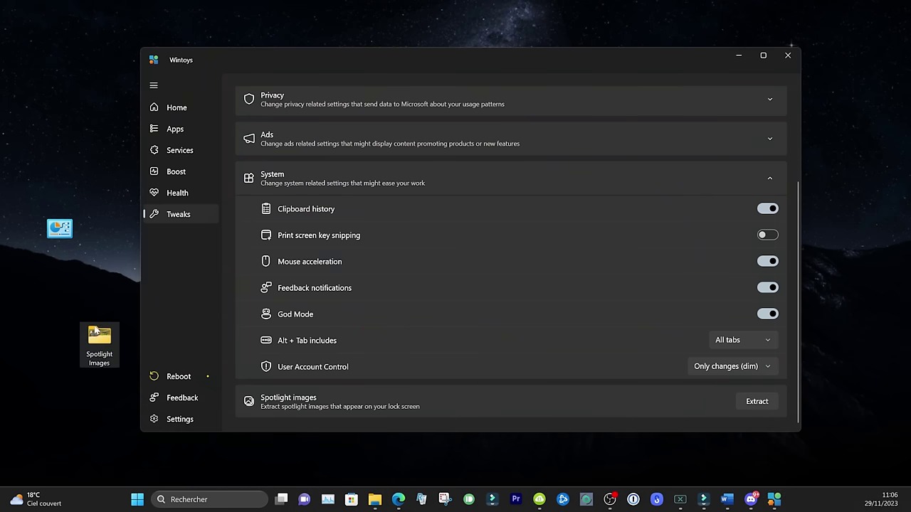
pyautogui.doubleClick(95, 336)
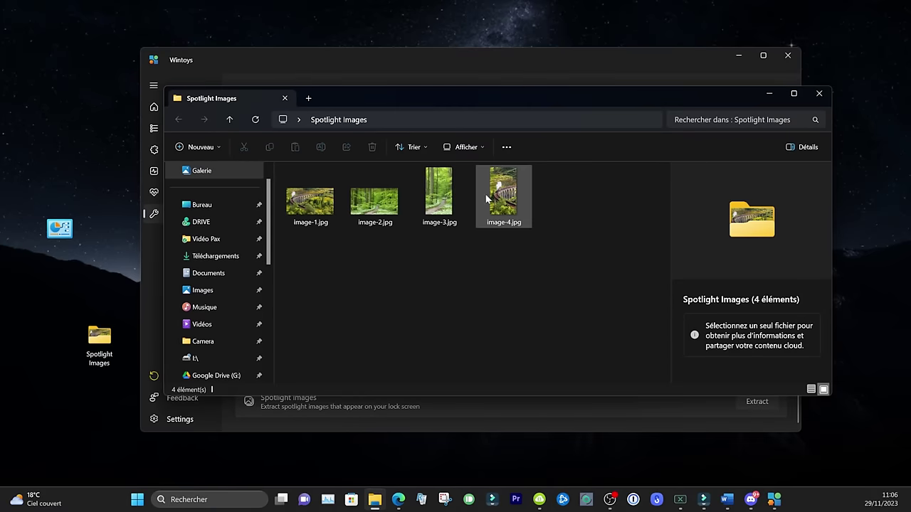
# Preview image-1.jpg through image-4.jpg in the Spotlight Images folder and close its window
pyautogui.click(444, 204)
pyautogui.click(375, 202)
pyautogui.click(310, 202)
pyautogui.click(370, 210)
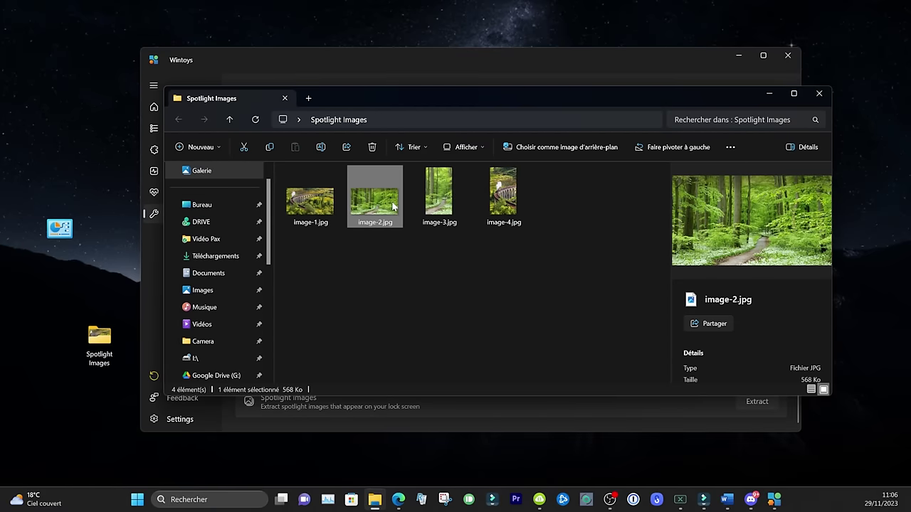
pyautogui.click(432, 208)
pyautogui.click(482, 202)
pyautogui.click(438, 204)
pyautogui.click(375, 205)
pyautogui.click(323, 208)
pyautogui.click(818, 94)
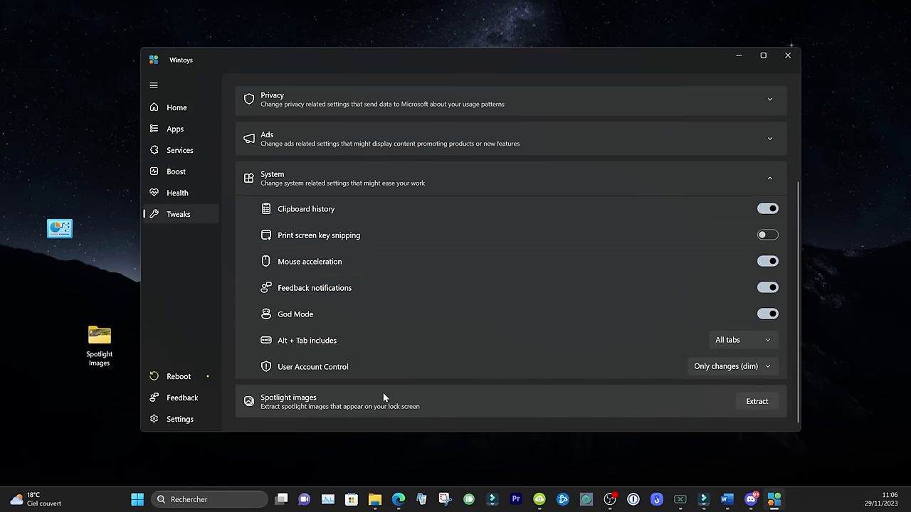
# Open the Wintoys settings with the appearance and general options
pyautogui.click(181, 420)
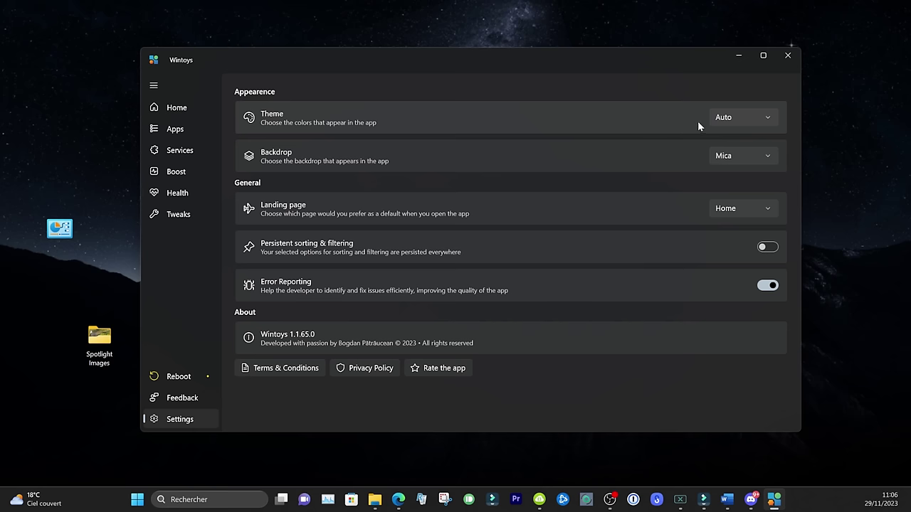